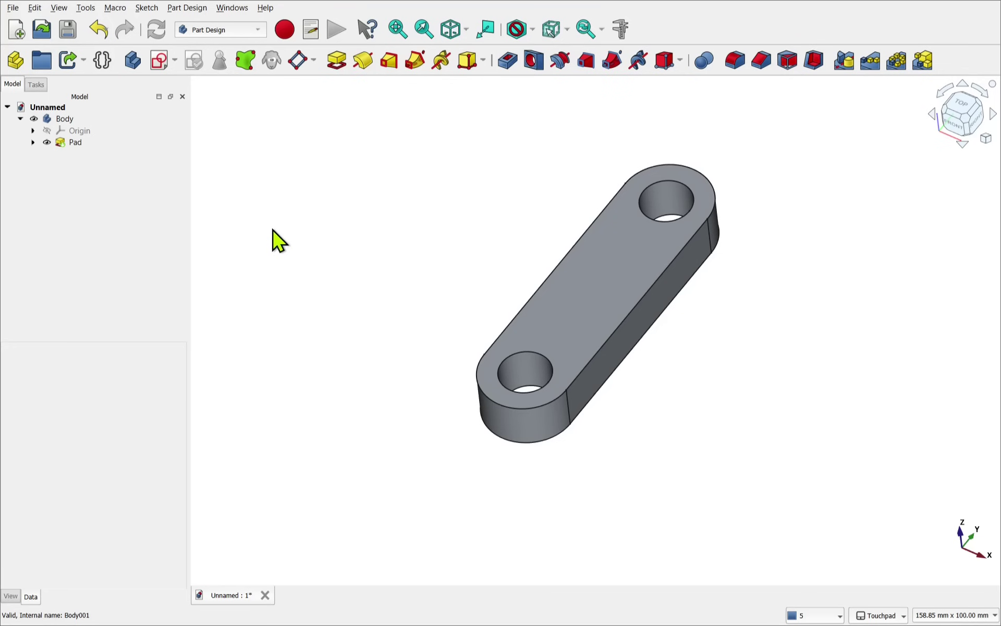
- Create a new body holding a sub-shape binder of the pad's top face
{"action": "left_click", "coordinate": [578, 307]}
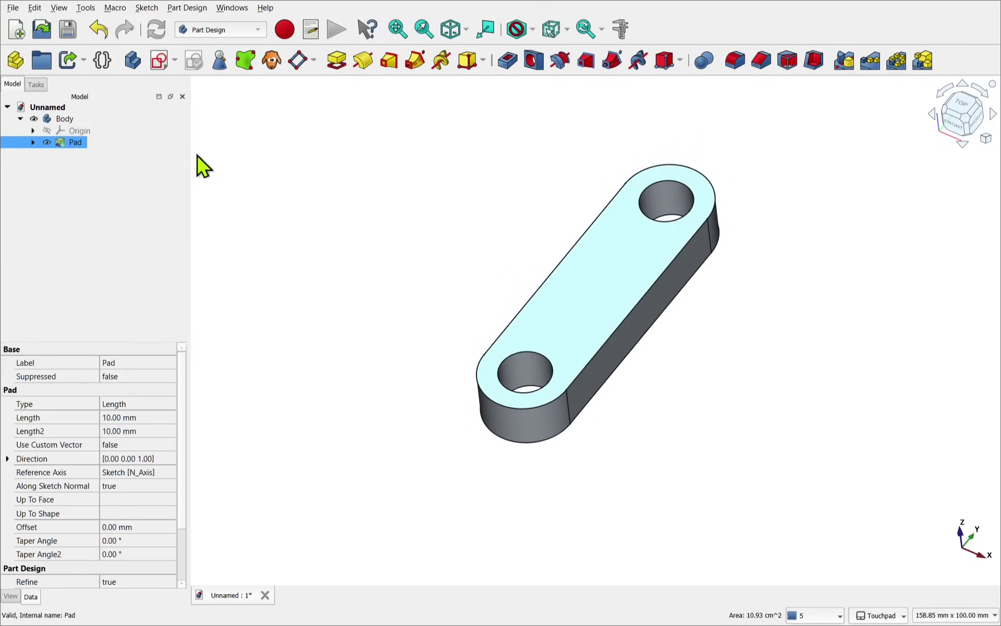
{"action": "left_click", "coordinate": [286, 152]}
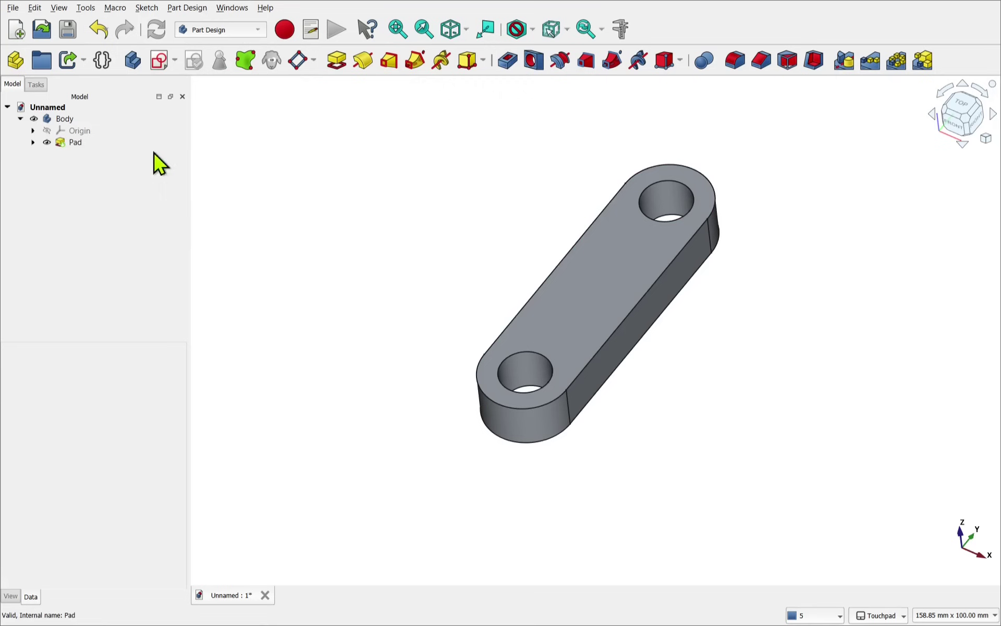
{"action": "left_click", "coordinate": [132, 61]}
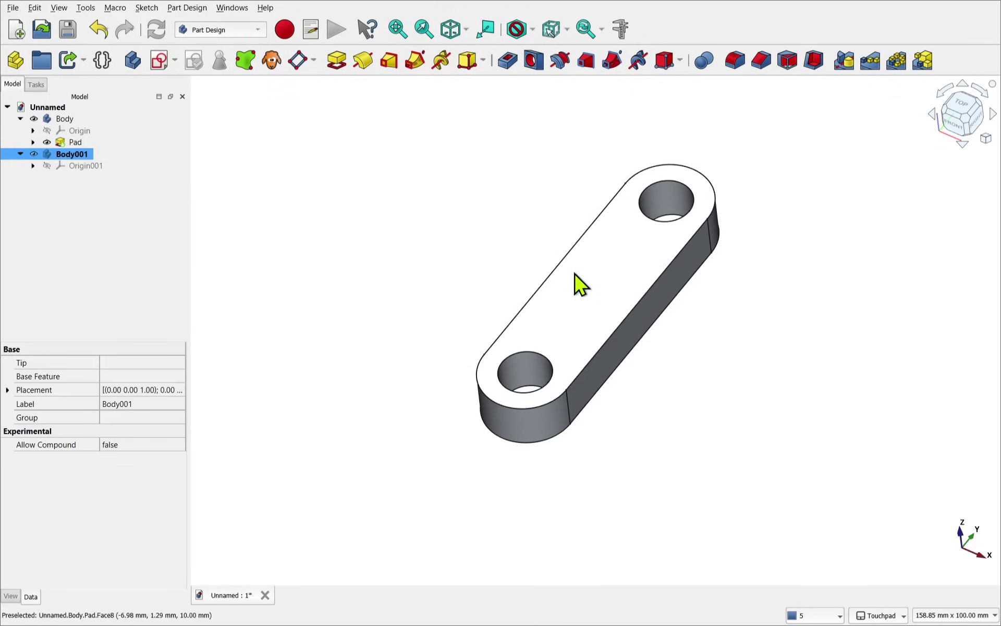
{"action": "left_click", "coordinate": [588, 289]}
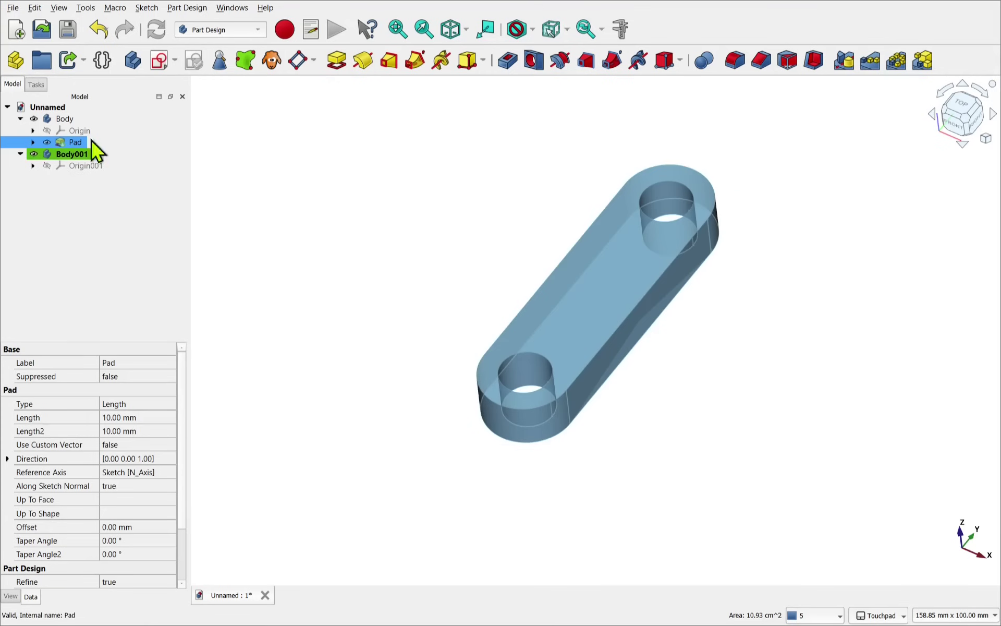
{"action": "left_click", "coordinate": [246, 62]}
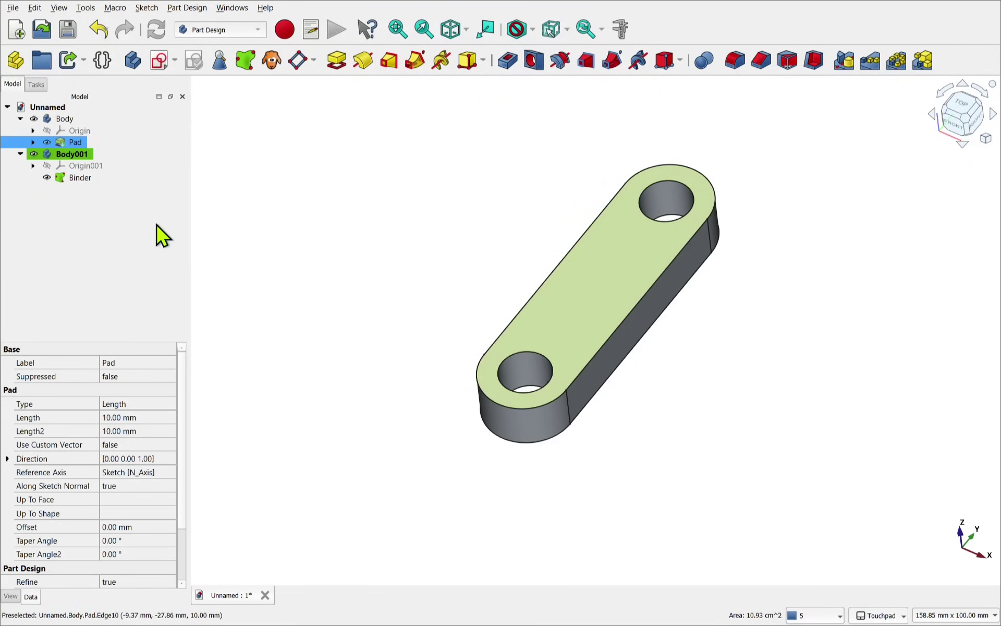
- Hide the original Body so only the new Binder copy is shown
{"action": "left_click", "coordinate": [65, 120]}
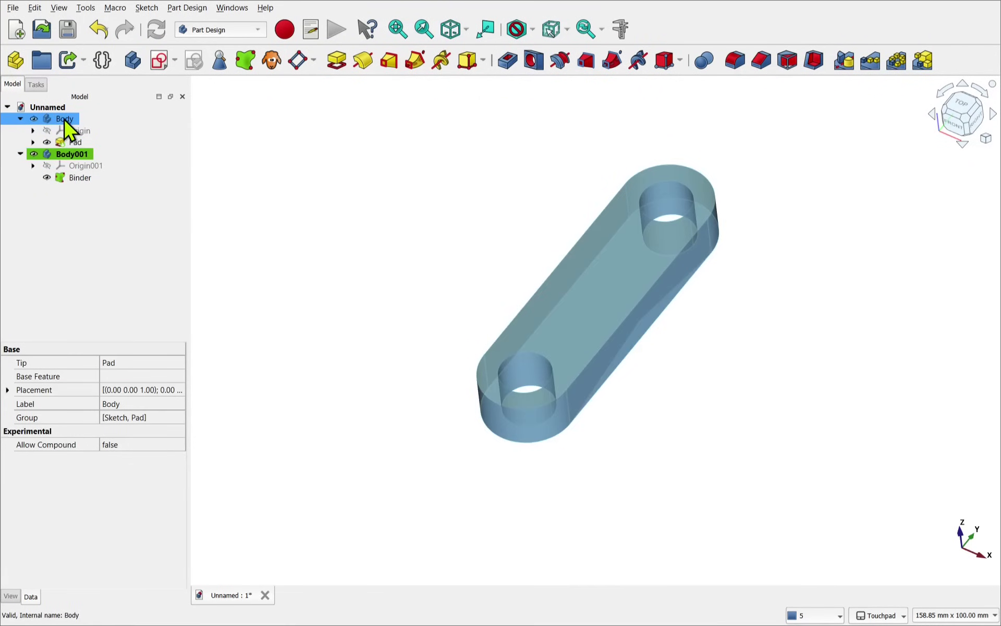
{"action": "key", "text": "space"}
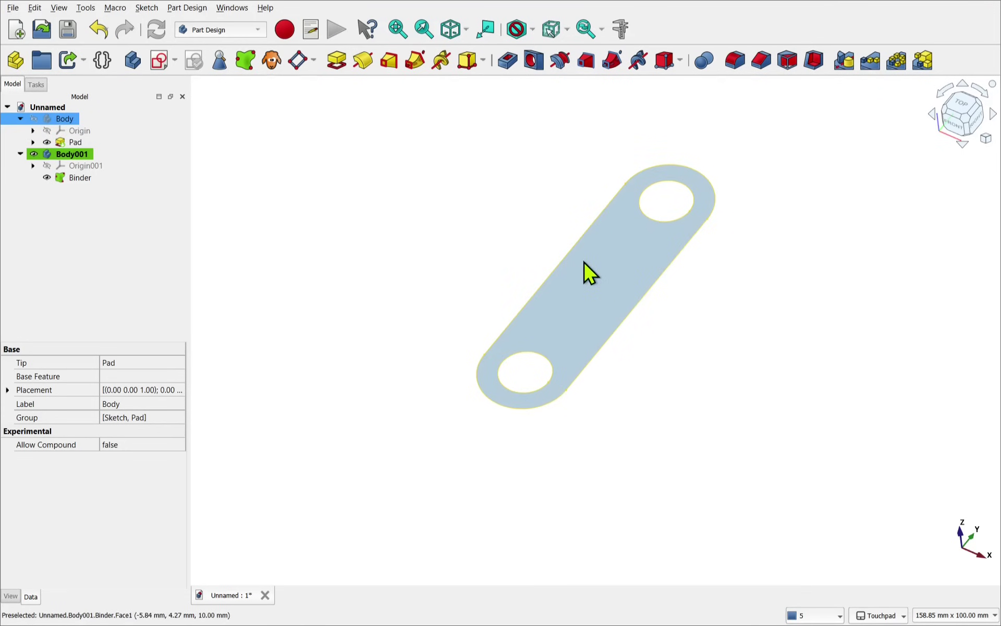
{"action": "left_click", "coordinate": [78, 178]}
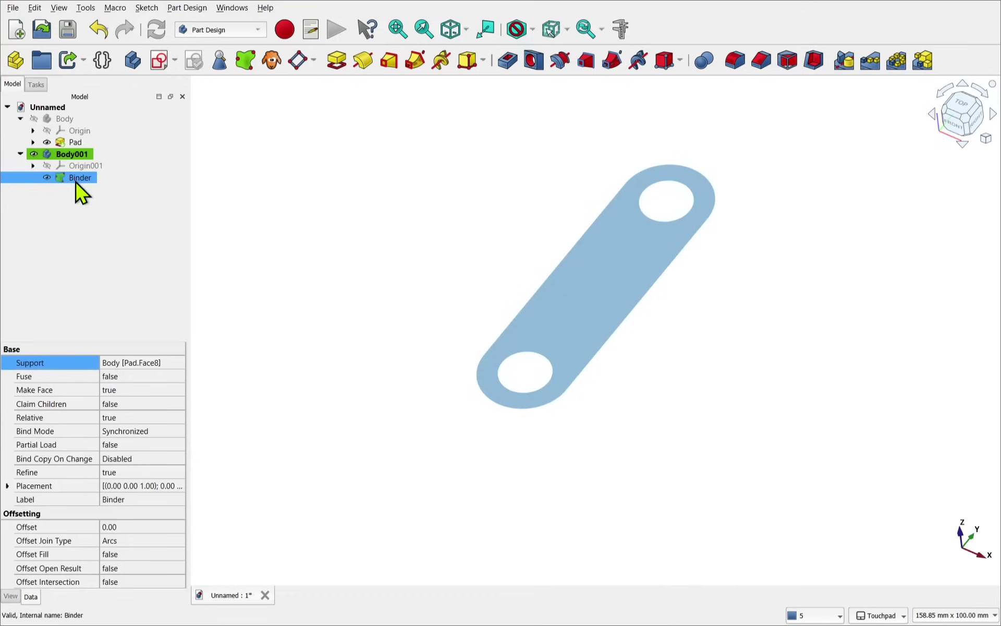
- Delete the face Binder and make the original Body visible again
{"action": "key", "text": "Delete"}
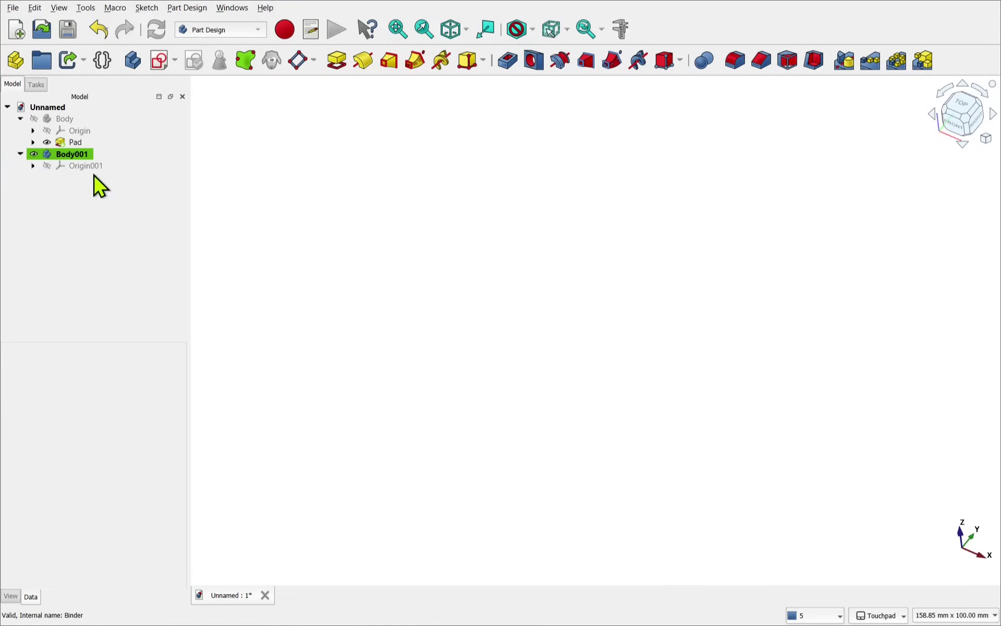
{"action": "left_click", "coordinate": [75, 121]}
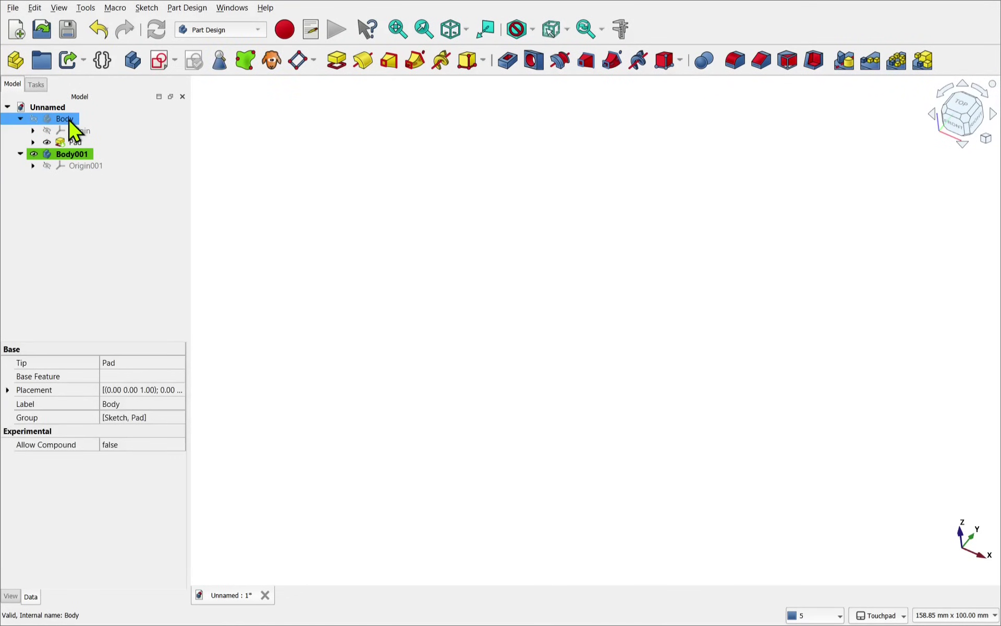
{"action": "key", "text": "space"}
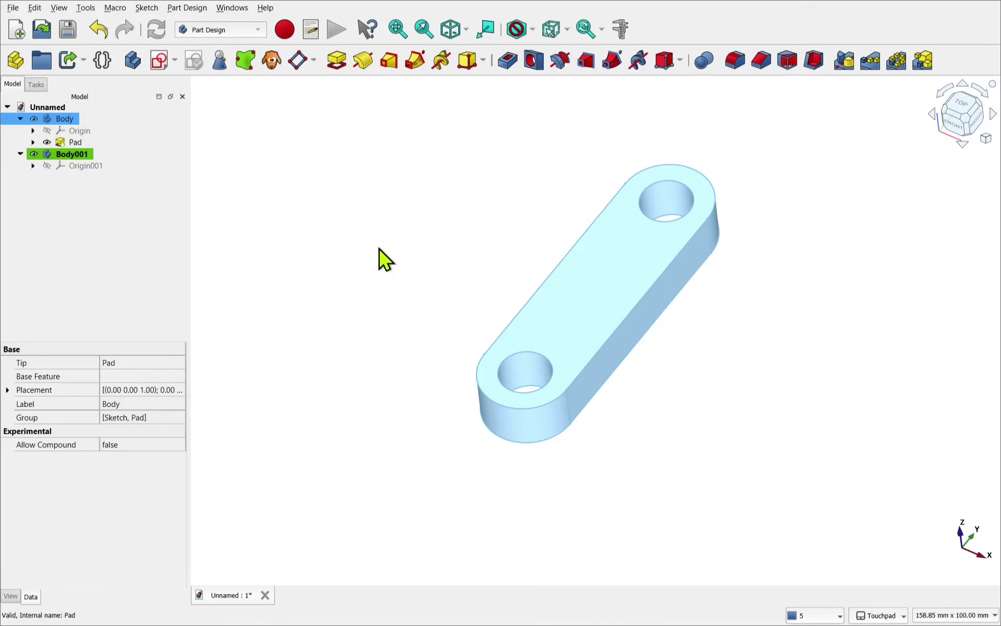
{"action": "left_click", "coordinate": [381, 250]}
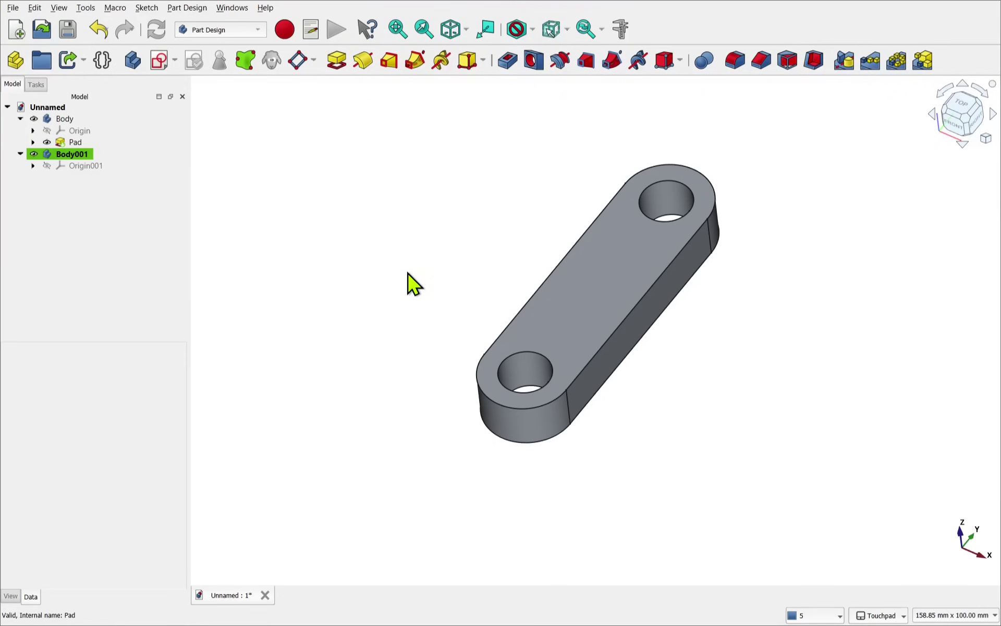
- Bind the four outer top edges, two arcs and two long edges, into Body001
{"action": "left_click", "coordinate": [499, 402]}
{"action": "left_click", "coordinate": [610, 339], "text": "ctrl"}
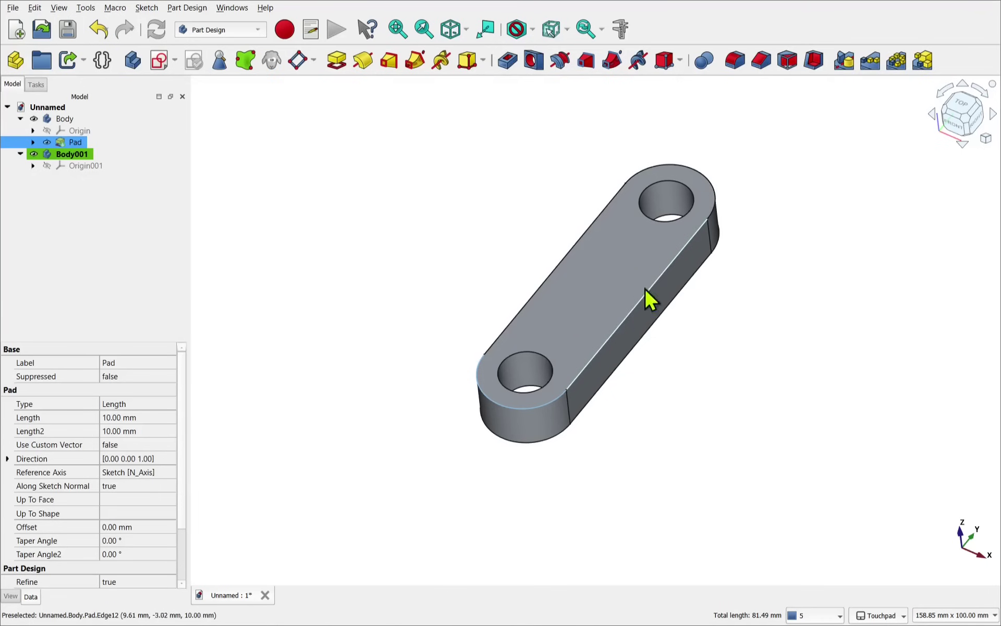
{"action": "left_click", "coordinate": [713, 201], "text": "ctrl"}
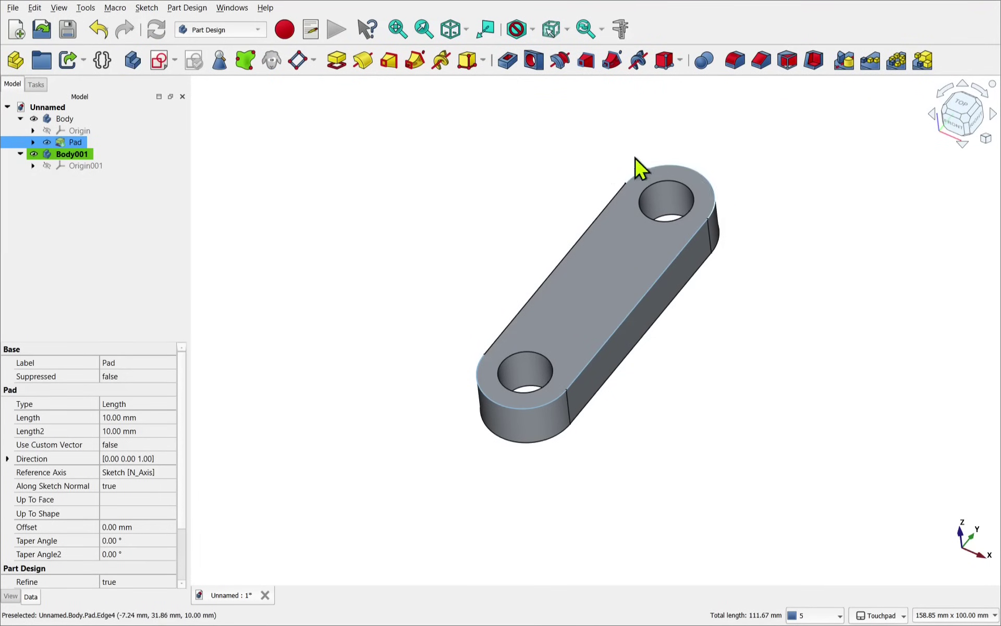
{"action": "left_click", "coordinate": [582, 233], "text": "ctrl"}
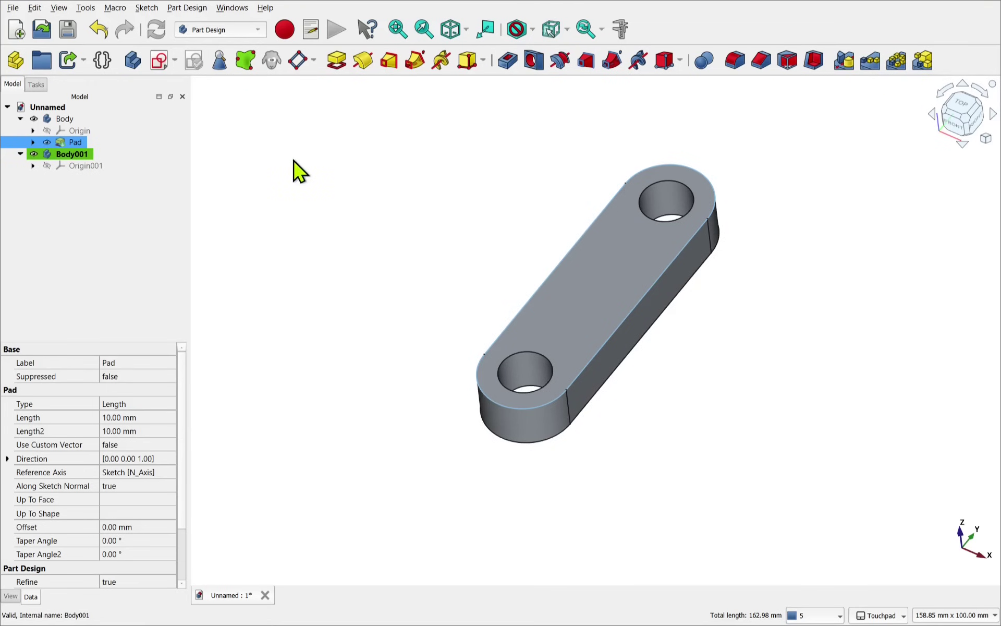
{"action": "left_click", "coordinate": [245, 61]}
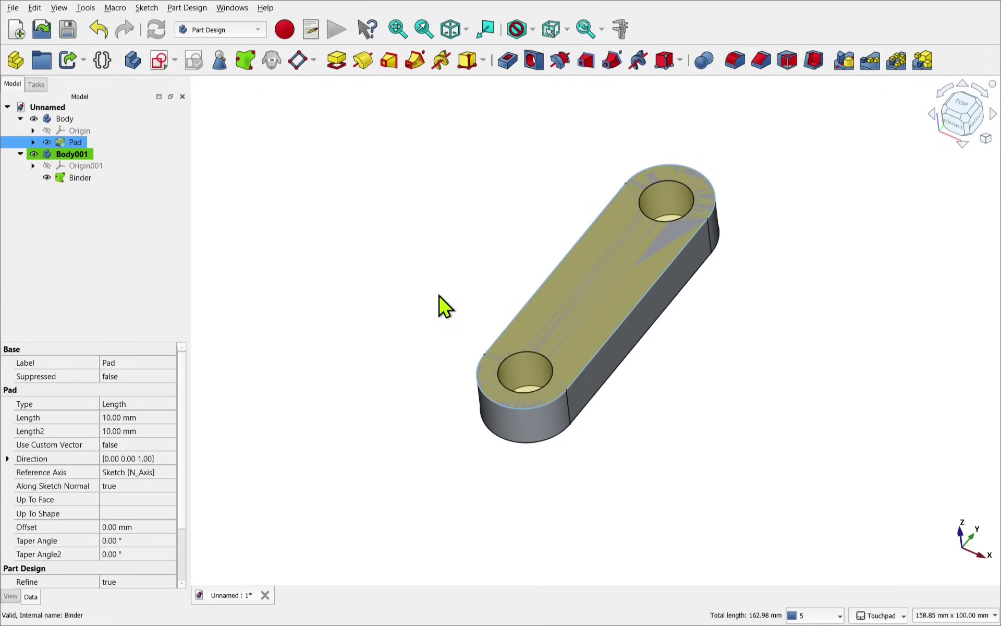
{"action": "middle_click_drag", "start_coordinate": [440, 293], "coordinate": [360, 266]}
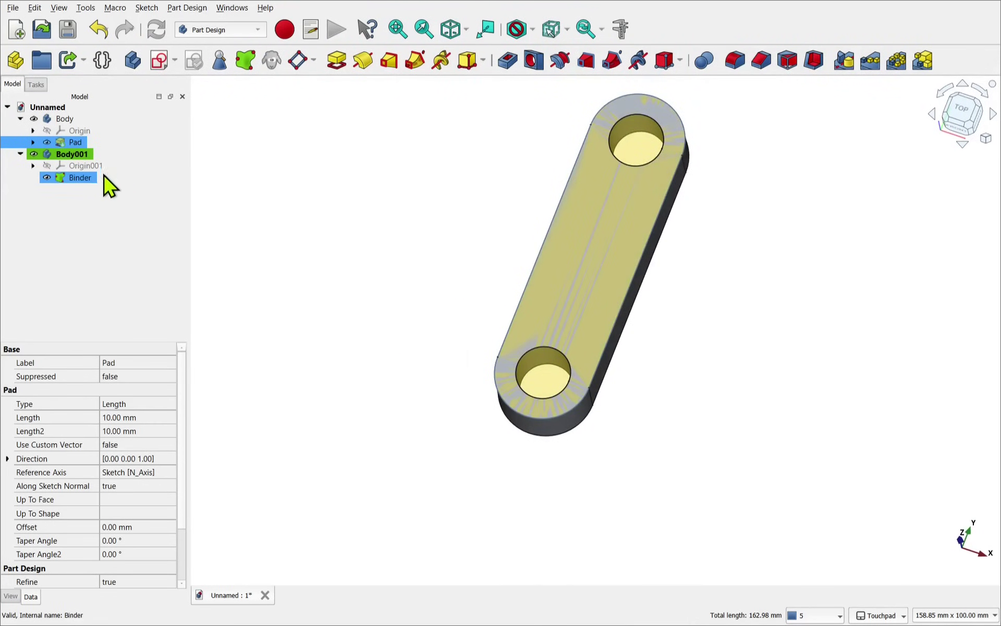
{"action": "left_click", "coordinate": [88, 178]}
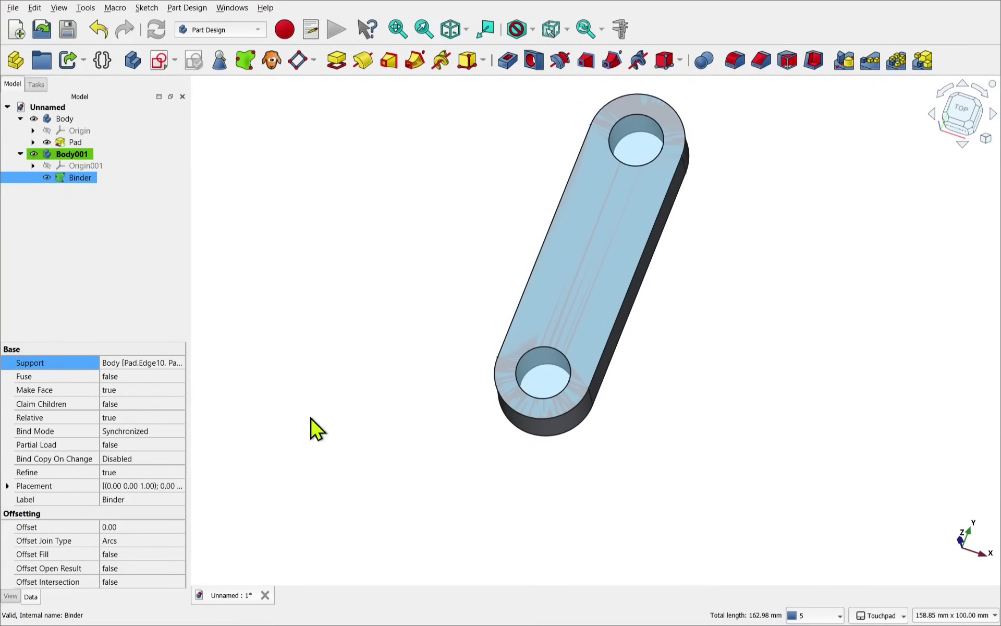
{"action": "middle_click_drag", "start_coordinate": [623, 443], "coordinate": [573, 429]}
{"action": "left_click", "coordinate": [574, 428]}
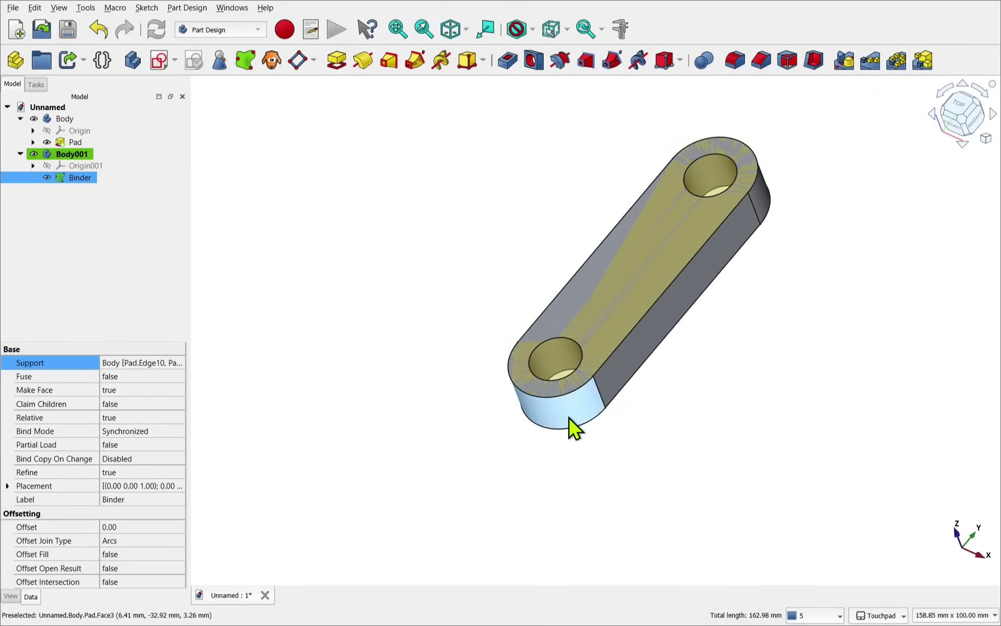
{"action": "key", "text": "space"}
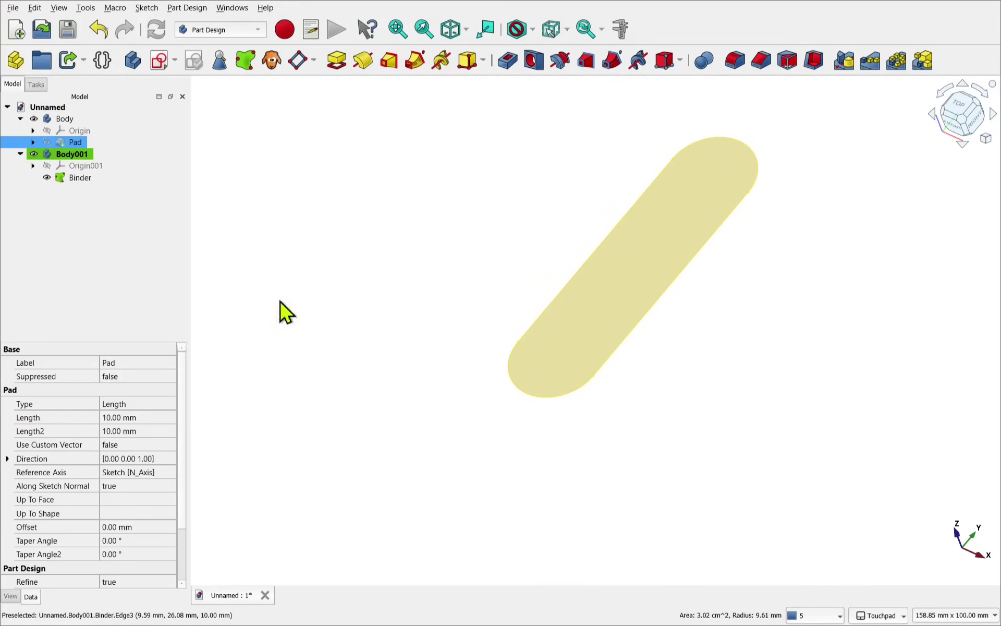
{"action": "key", "text": "space"}
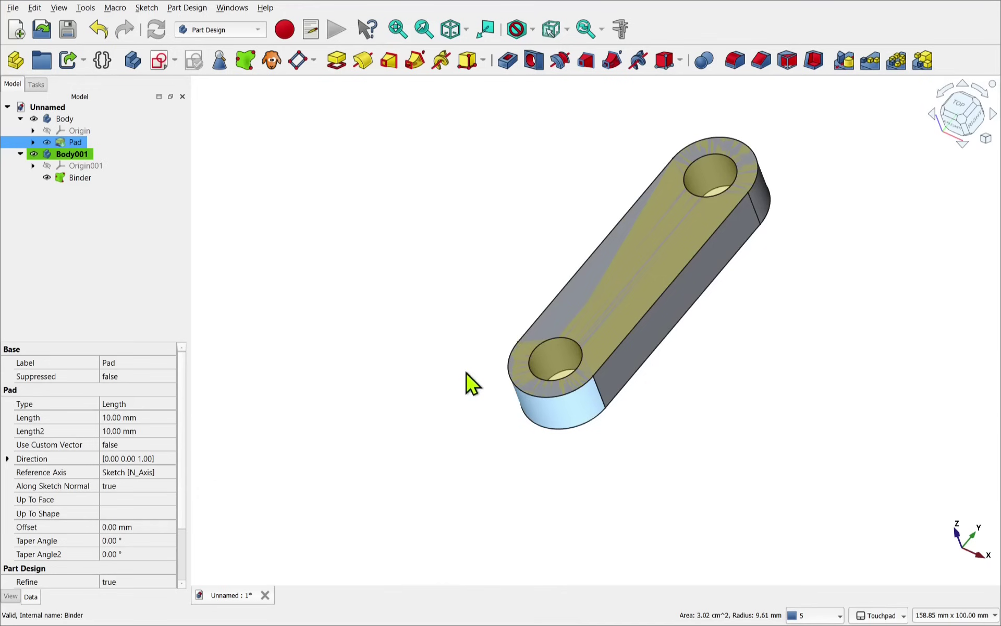
- Add the two hole edges to the Binder, then select the Pad in an upright view
{"action": "left_click", "coordinate": [410, 331]}
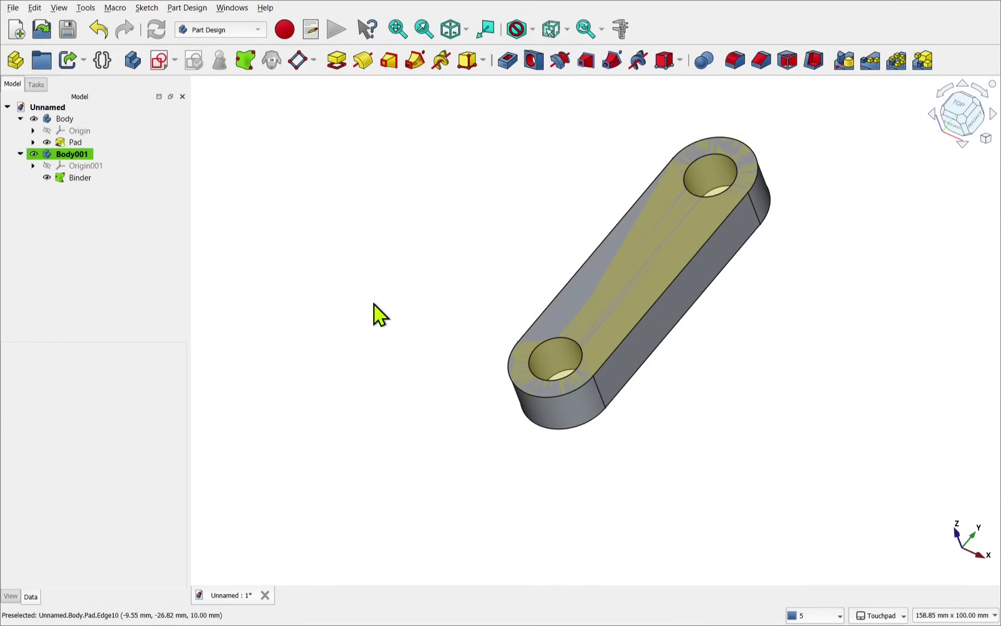
{"action": "left_click", "coordinate": [544, 337]}
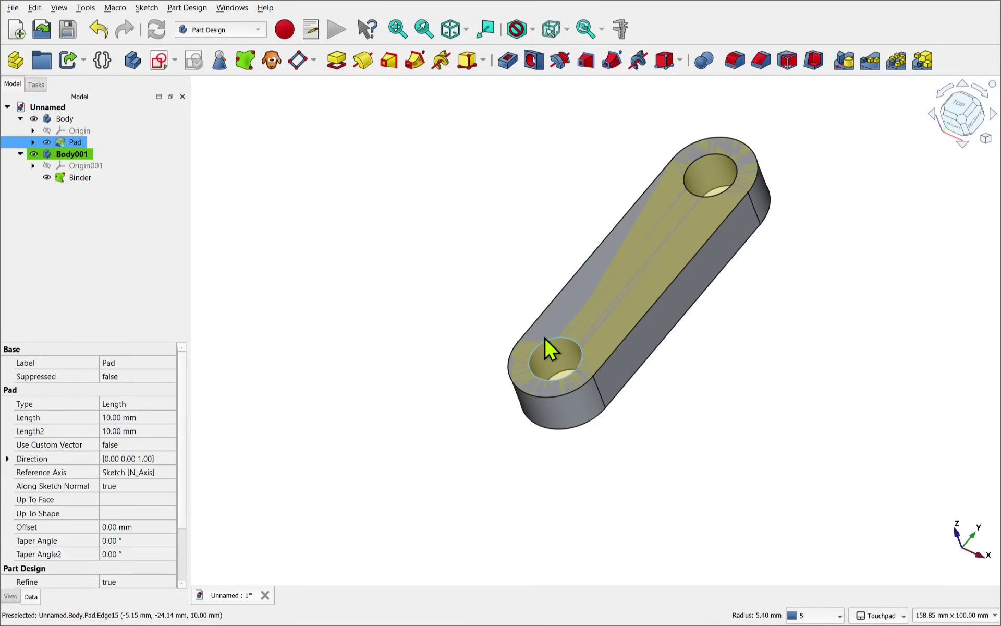
{"action": "left_click", "coordinate": [687, 177], "text": "ctrl"}
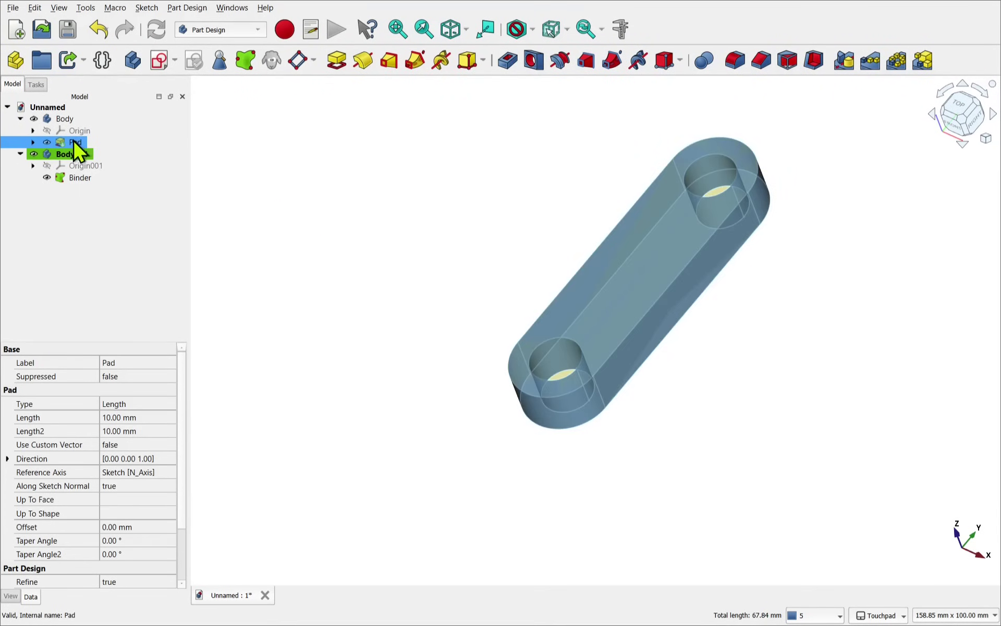
{"action": "left_click_drag", "start_coordinate": [74, 141], "coordinate": [93, 174]}
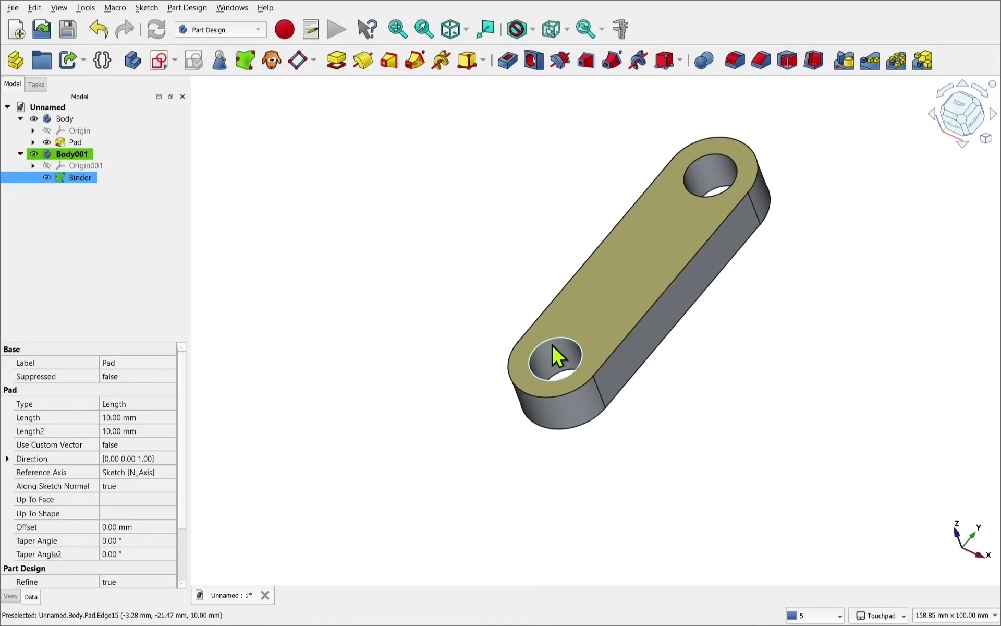
{"action": "left_click", "coordinate": [54, 141]}
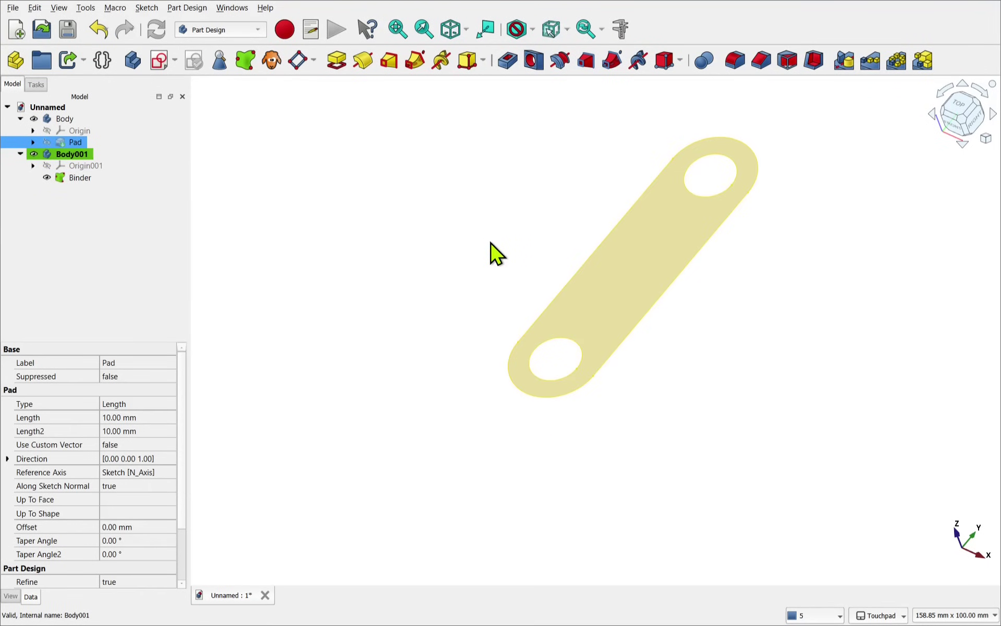
{"action": "left_click_drag", "start_coordinate": [496, 257], "coordinate": [473, 242], "text": "alt"}
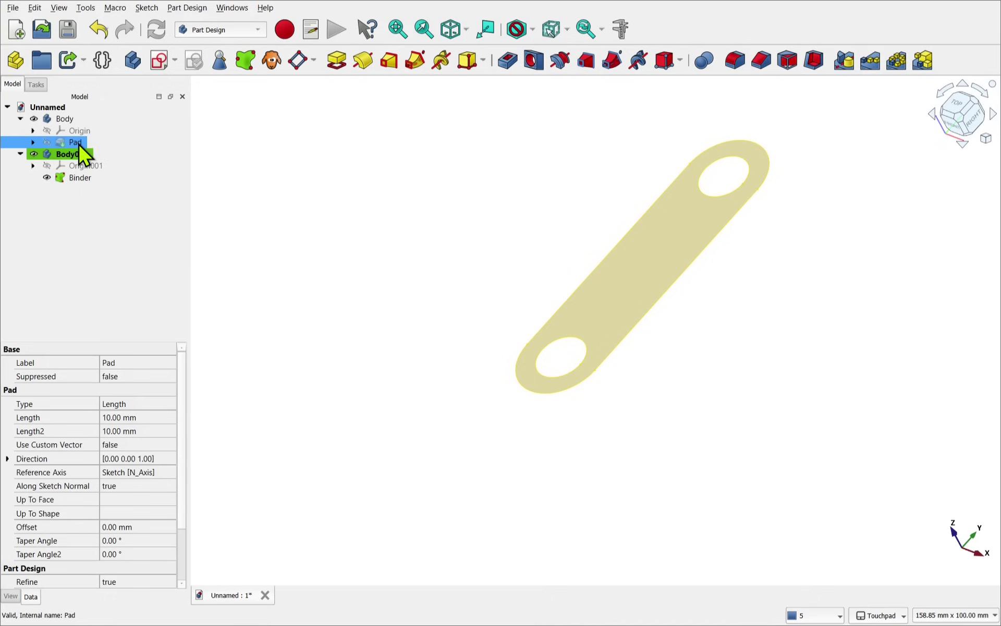
- Show the Pad and bind only its two hole edges into the Binder
{"action": "key", "text": "space"}
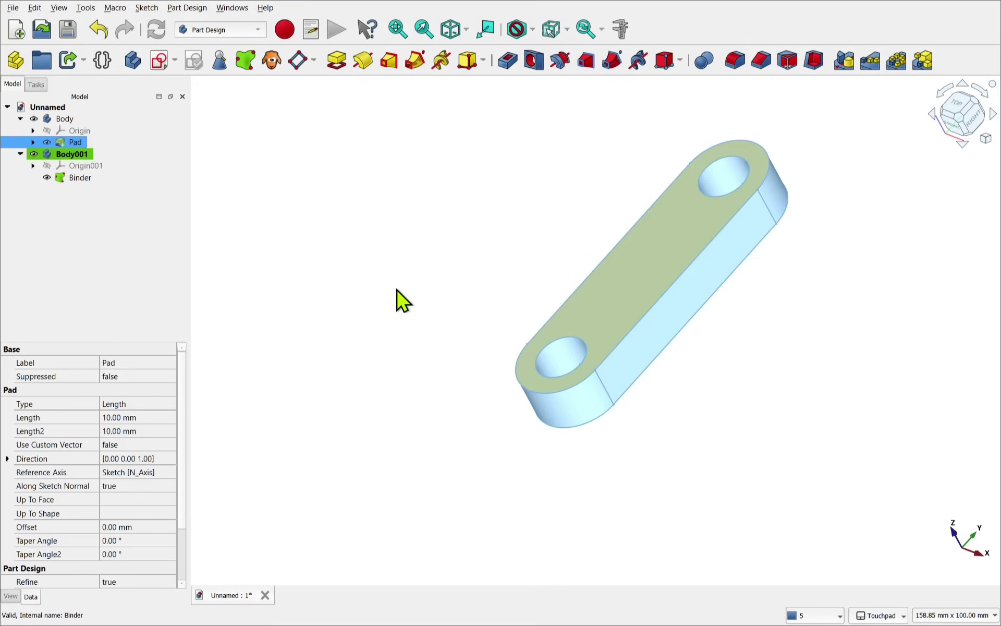
{"action": "left_click", "coordinate": [395, 300]}
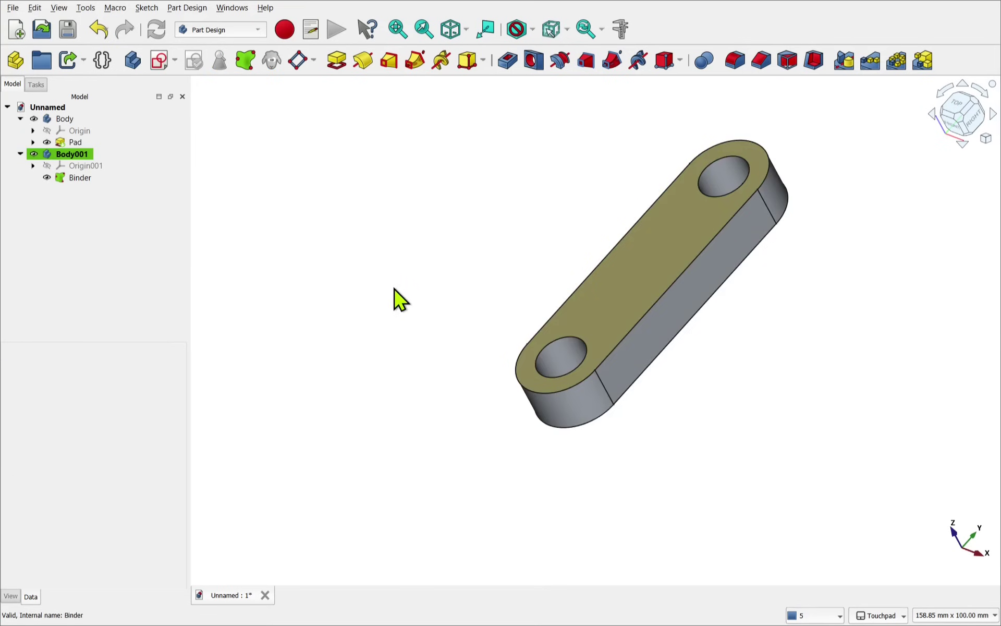
{"action": "left_click_drag", "start_coordinate": [409, 306], "coordinate": [548, 329], "text": "alt"}
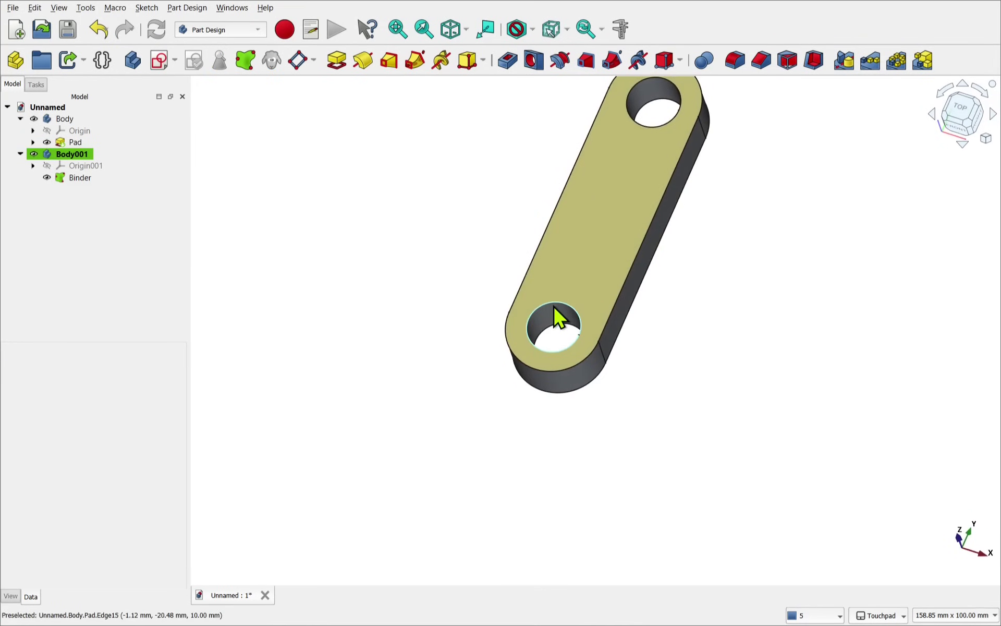
{"action": "left_click", "coordinate": [554, 307]}
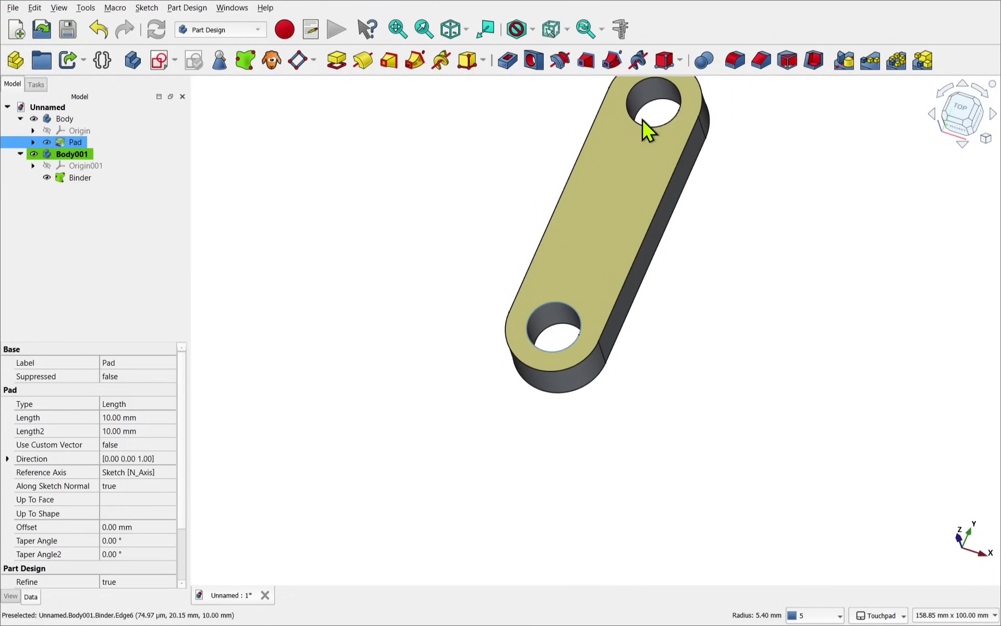
{"action": "left_click", "coordinate": [646, 135], "text": "ctrl"}
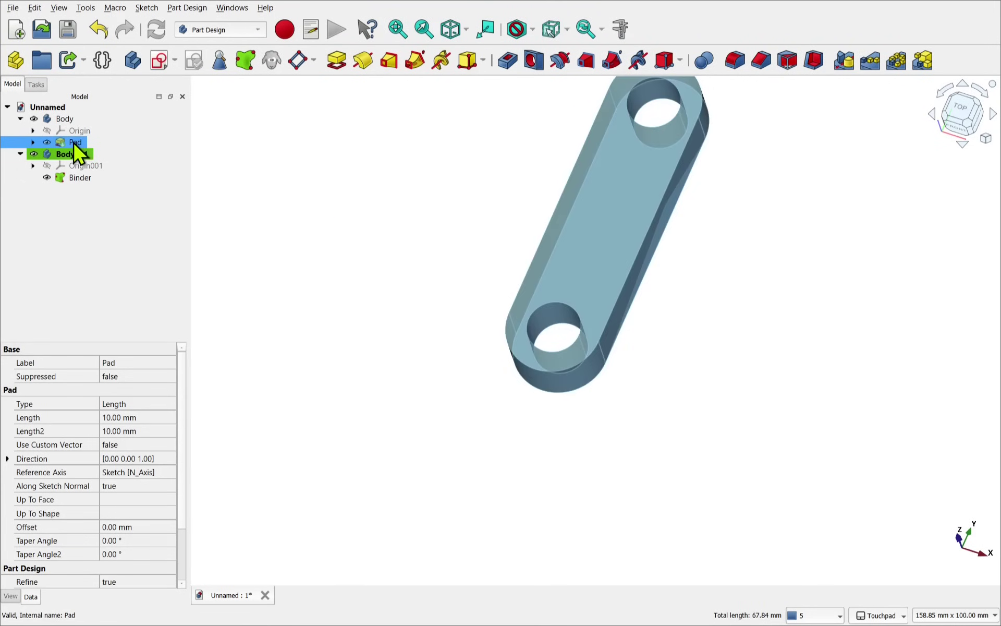
{"action": "left_click_drag", "start_coordinate": [73, 143], "coordinate": [79, 178]}
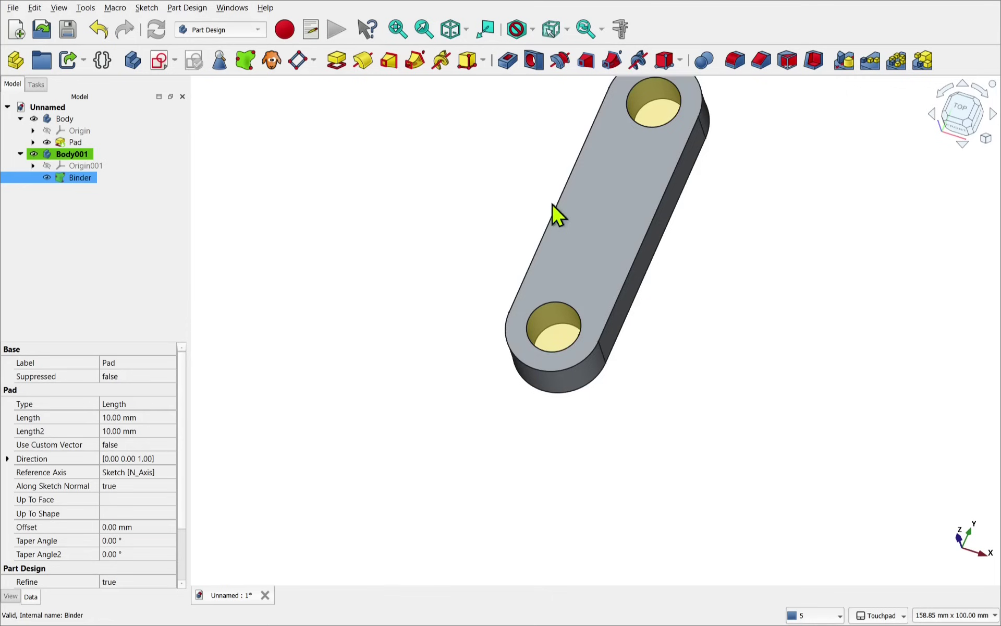
- Hide the Pad solid and return to the isometric view
{"action": "left_click", "coordinate": [594, 234]}
{"action": "key", "text": "space"}
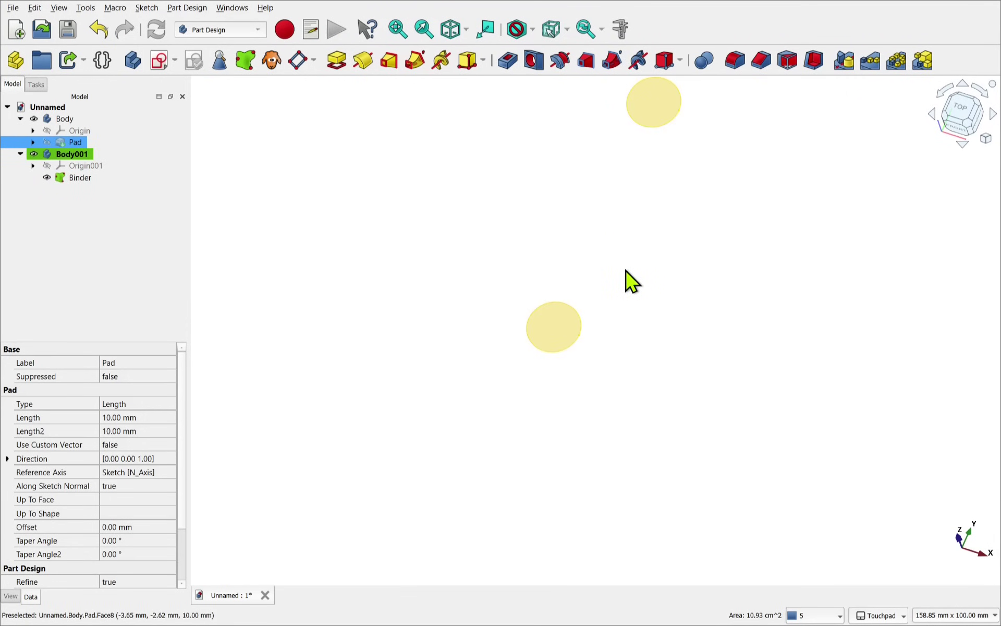
{"action": "key", "text": "0"}
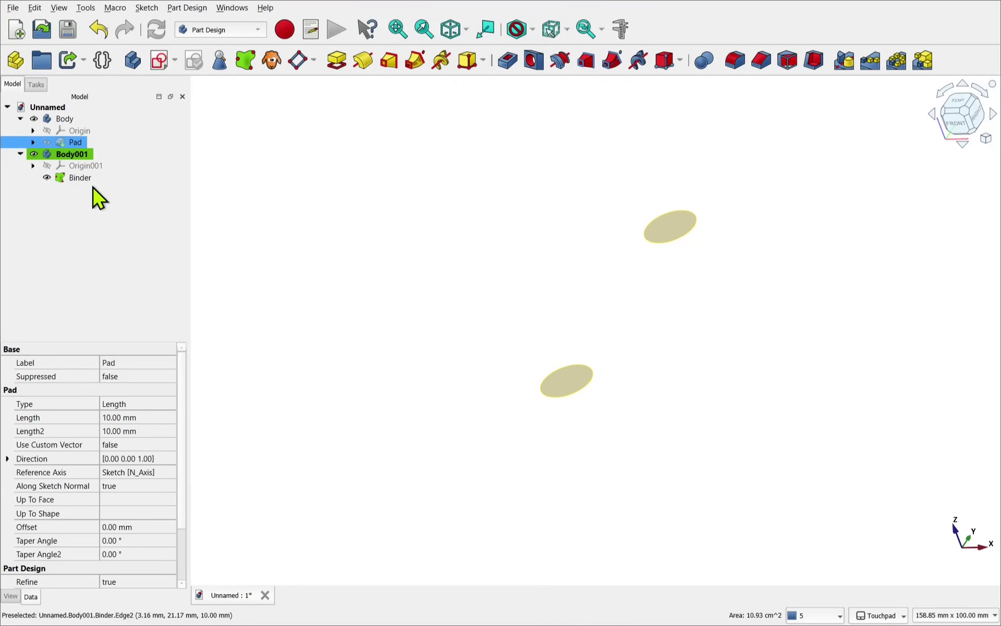
- Delete the Binder from Body001
{"action": "left_click", "coordinate": [81, 180]}
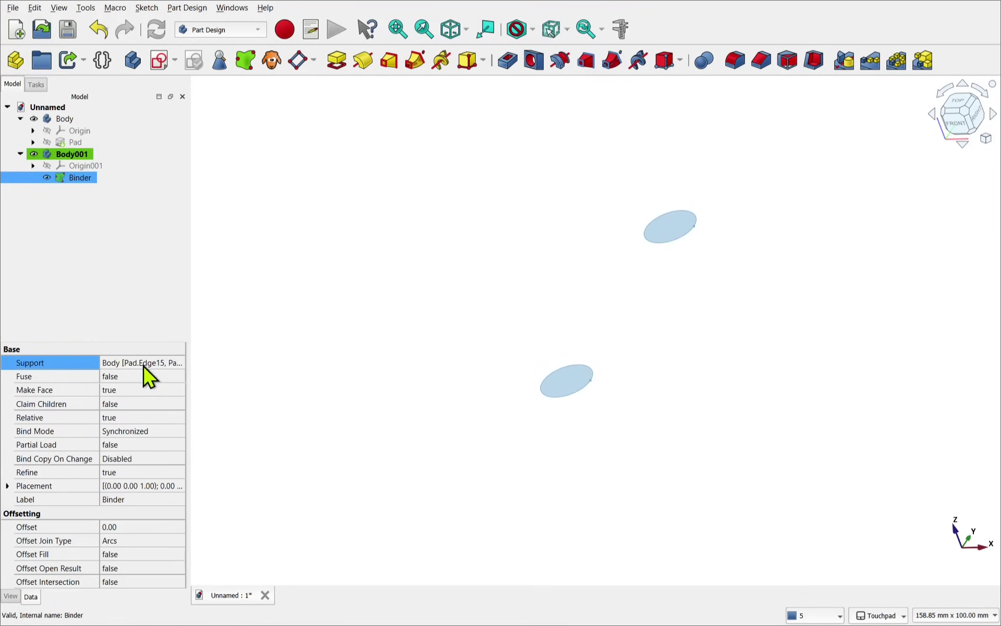
{"action": "left_click", "coordinate": [412, 286]}
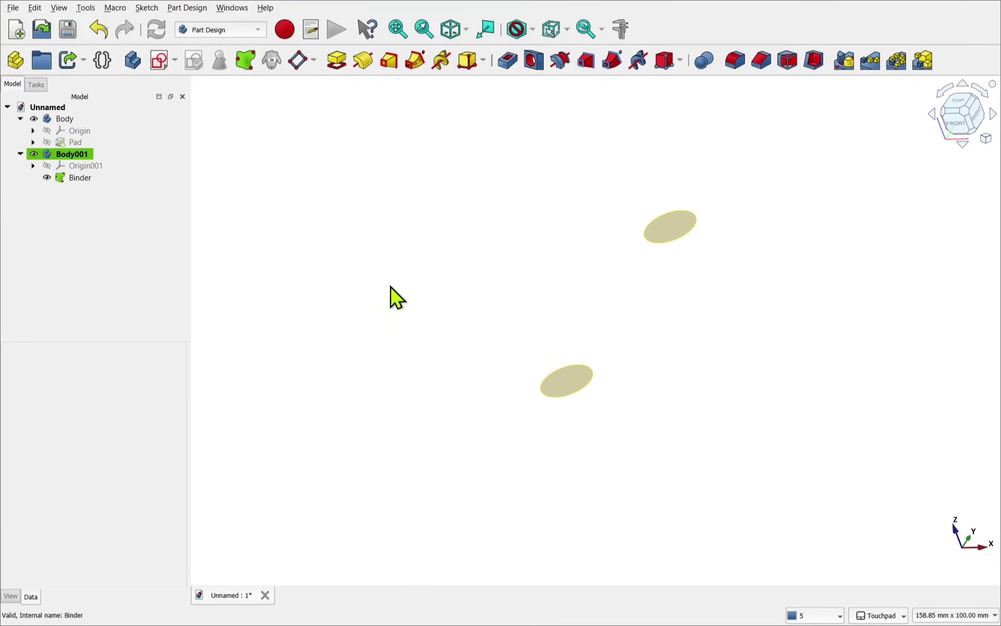
{"action": "left_click", "coordinate": [54, 153]}
{"action": "left_click", "coordinate": [71, 142]}
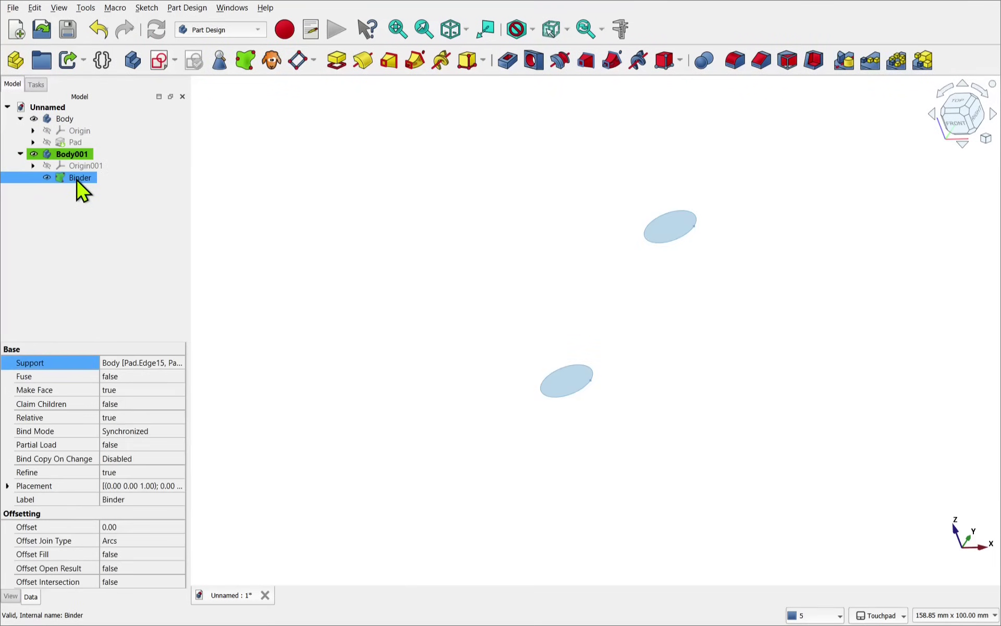
{"action": "key", "text": "Delete"}
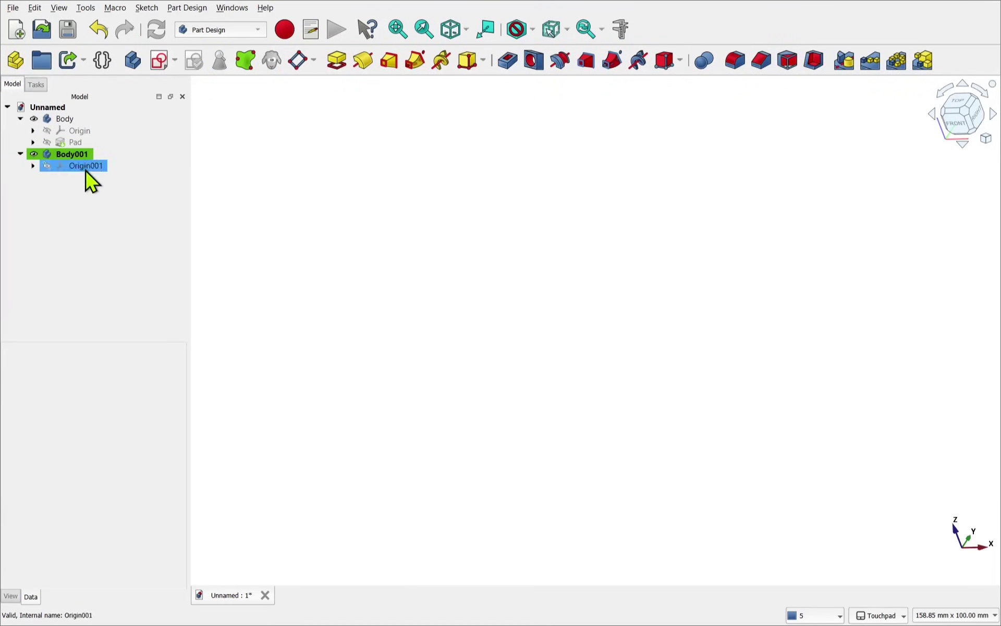
- Delete the Pad, keeping its sketch, and view the slot outline from the top
{"action": "left_click", "coordinate": [75, 143]}
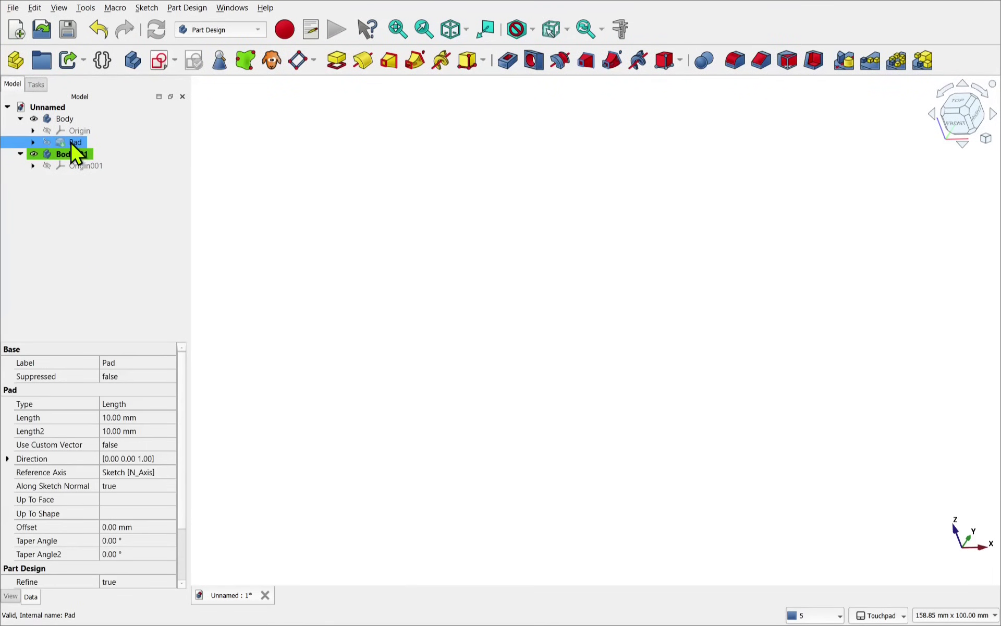
{"action": "key", "text": "Delete"}
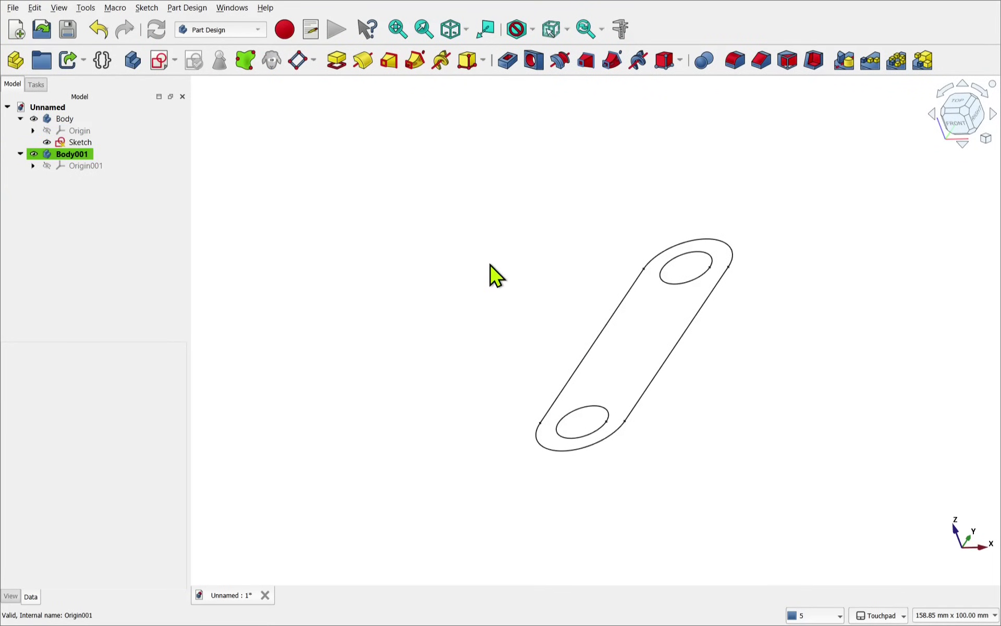
{"action": "left_click_drag", "start_coordinate": [521, 333], "coordinate": [576, 373], "text": "alt"}
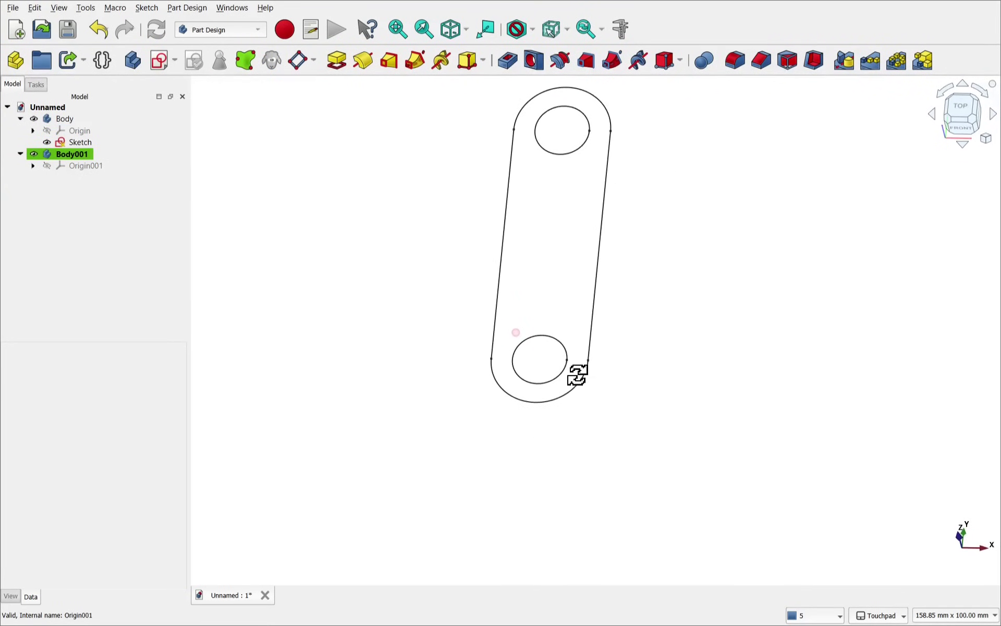
{"action": "left_click", "coordinate": [959, 108]}
{"action": "left_click_drag", "start_coordinate": [635, 195], "coordinate": [543, 334], "text": "shift"}
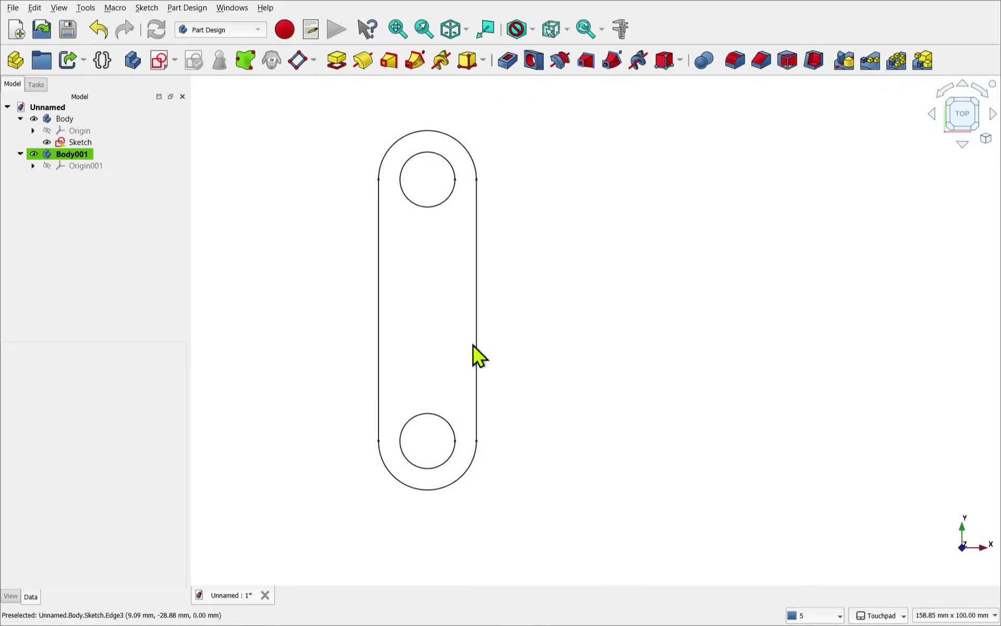
- In the slot sketch, draw a large circle centred on the lower hole and close the sketch
{"action": "double_click", "coordinate": [74, 143]}
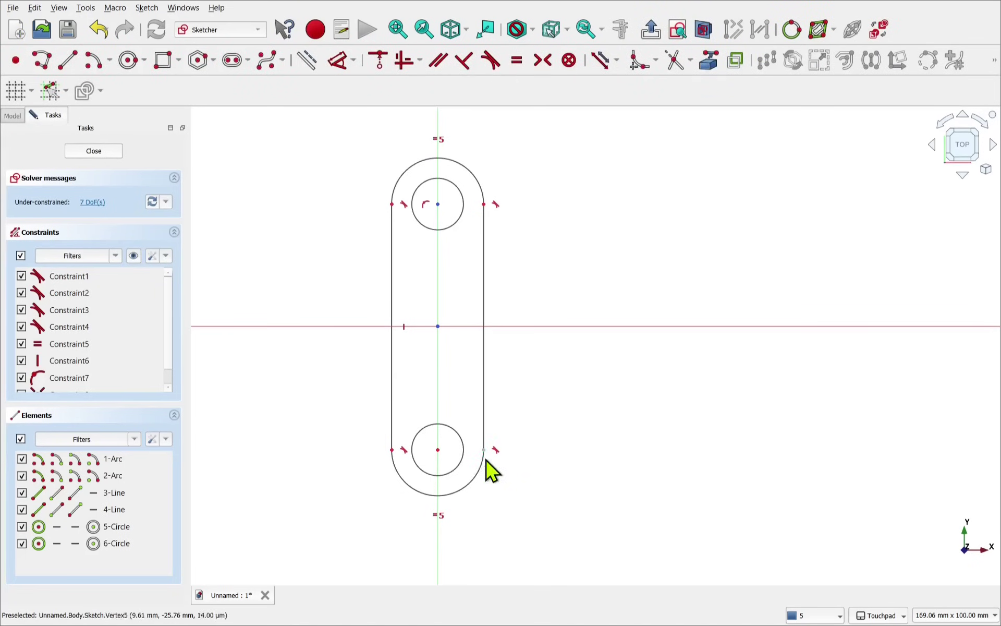
{"action": "mouse_move", "coordinate": [546, 463]}
{"action": "left_mouse_down", "text": "shift"}
{"action": "mouse_move", "coordinate": [594, 447]}
{"action": "mouse_move", "coordinate": [649, 393]}
{"action": "left_mouse_up", "text": "shift"}
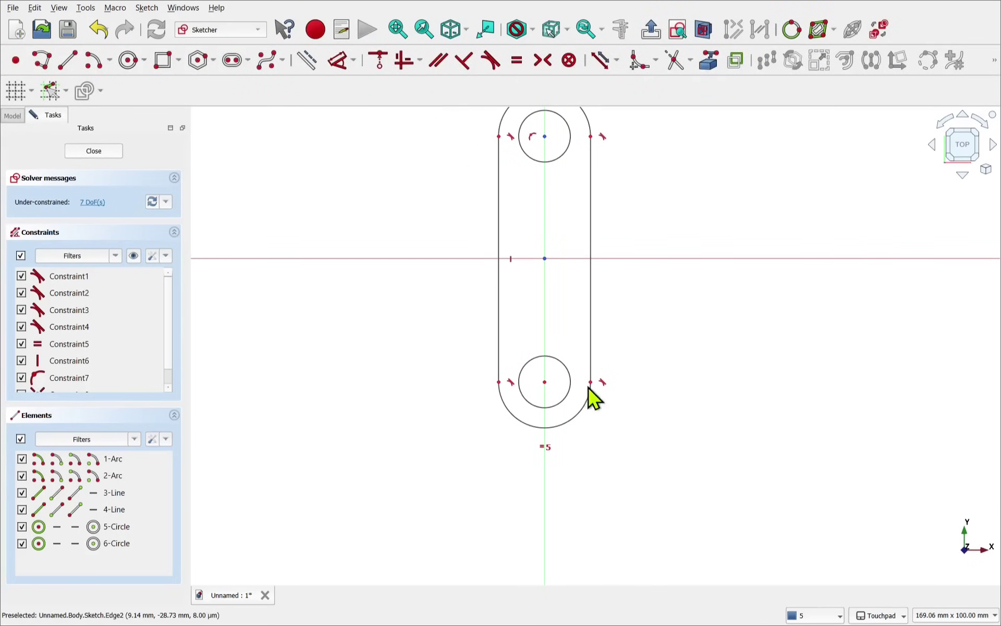
{"action": "left_click", "coordinate": [128, 60]}
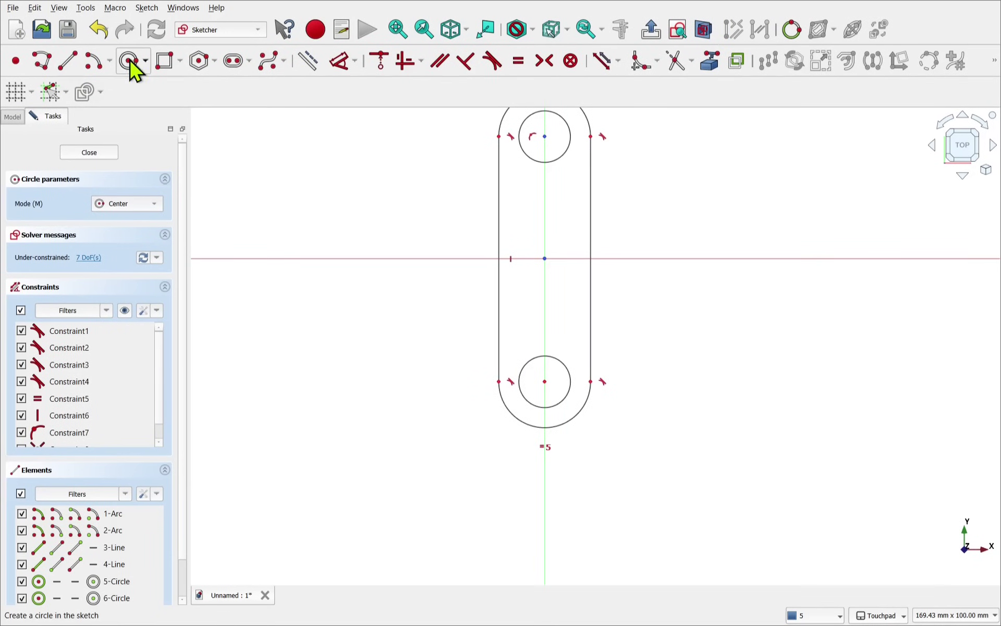
{"action": "left_click", "coordinate": [544, 382]}
{"action": "left_click", "coordinate": [633, 433]}
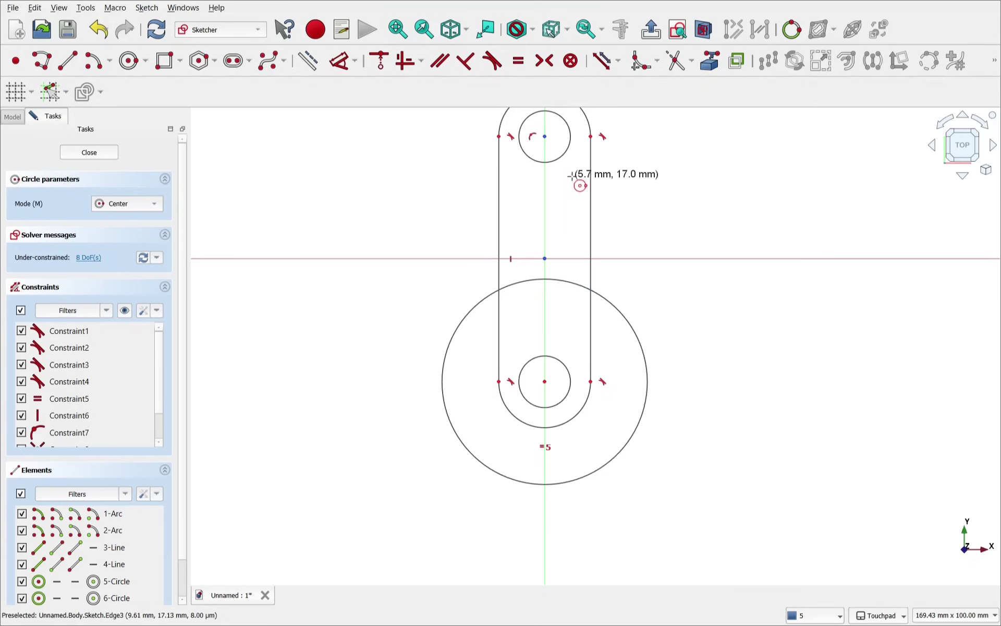
{"action": "scroll", "coordinate": [620, 310], "scroll_direction": "down", "scroll_amount": 3}
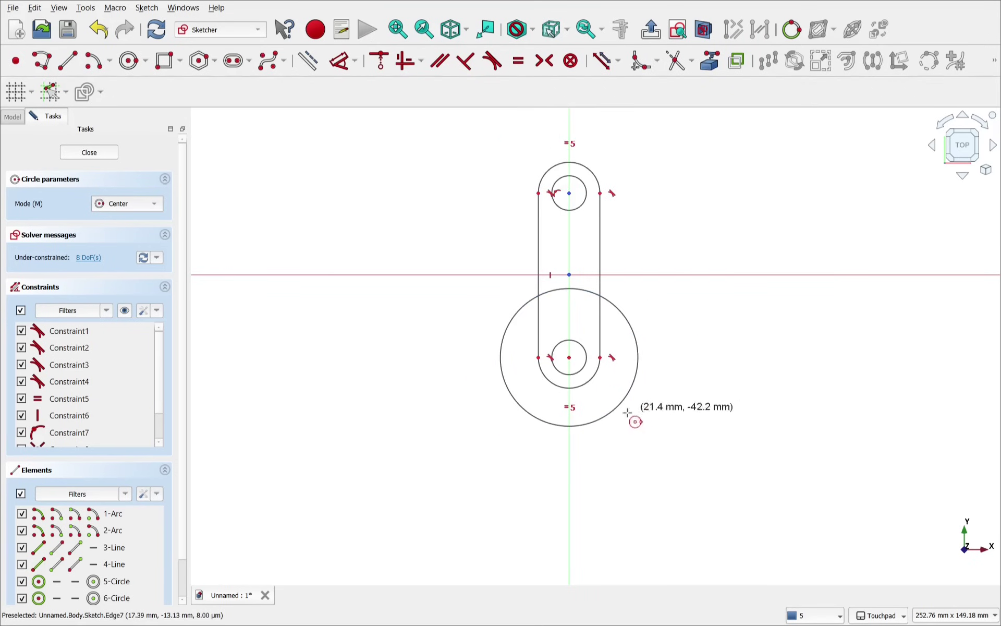
{"action": "left_click", "coordinate": [91, 152]}
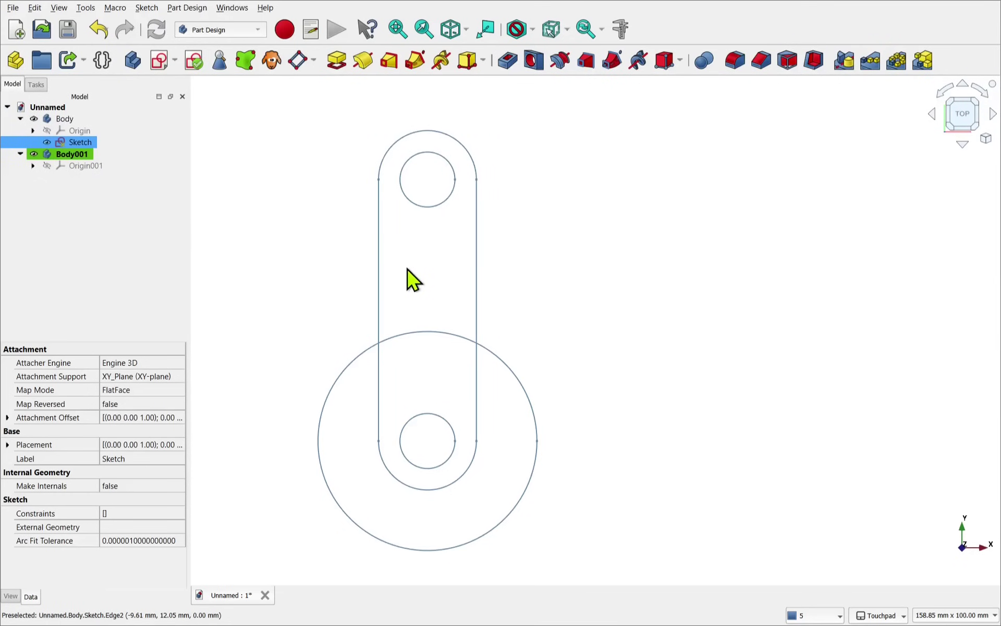
- Move the sketch to document level and delete Body and Body001
{"action": "mouse_move", "coordinate": [90, 145]}
{"action": "left_mouse_down"}
{"action": "mouse_move", "coordinate": [107, 146]}
{"action": "mouse_move", "coordinate": [126, 116]}
{"action": "mouse_move", "coordinate": [97, 107]}
{"action": "left_mouse_up"}
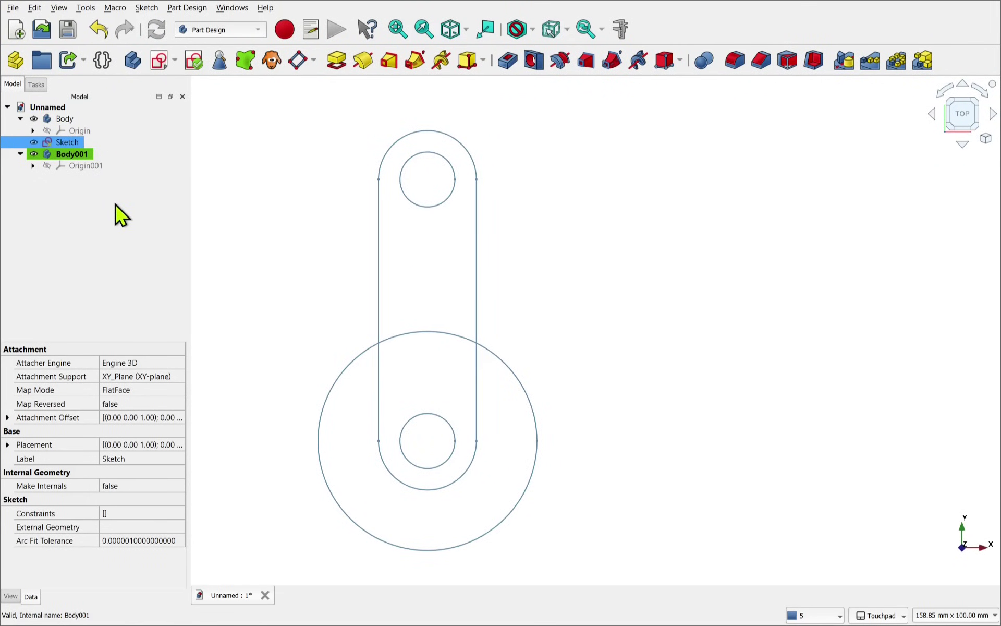
{"action": "left_click", "coordinate": [64, 120]}
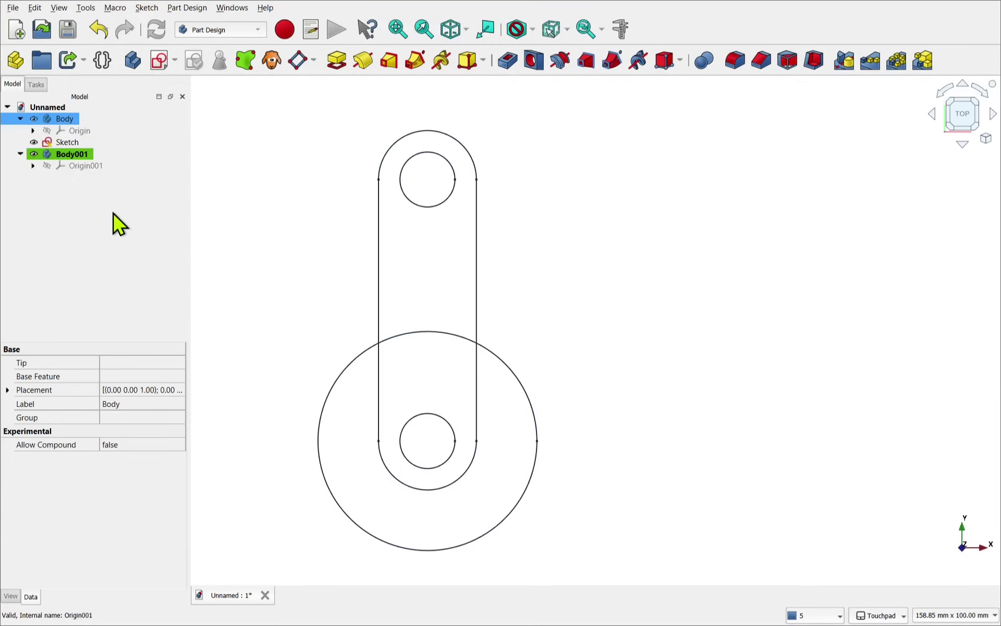
{"action": "key", "text": "Delete"}
{"action": "left_click", "coordinate": [73, 132]}
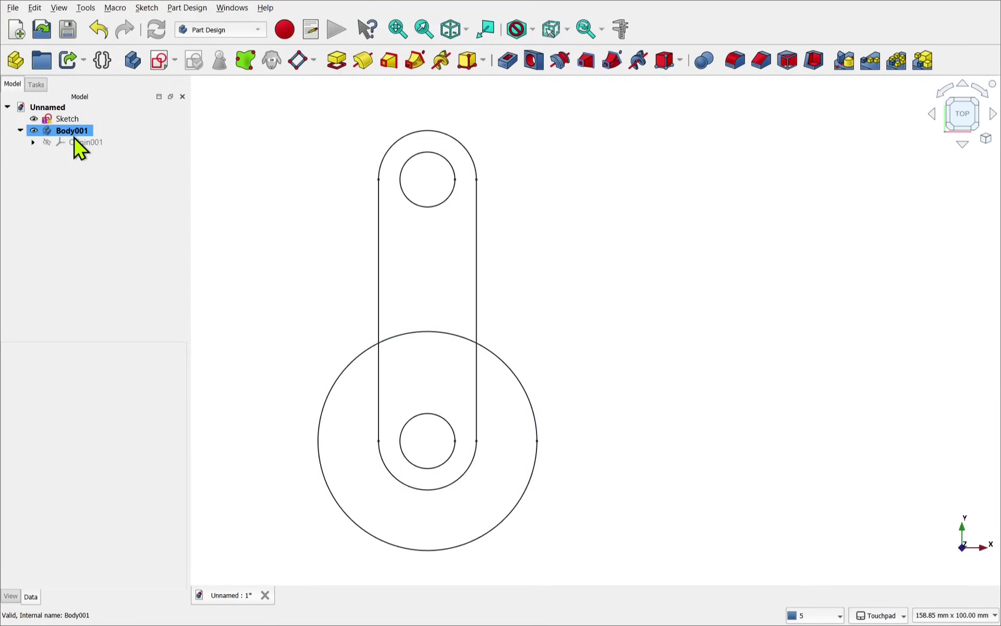
{"action": "key", "text": "Delete"}
{"action": "scroll", "coordinate": [403, 331], "scroll_direction": "down", "scroll_amount": 3}
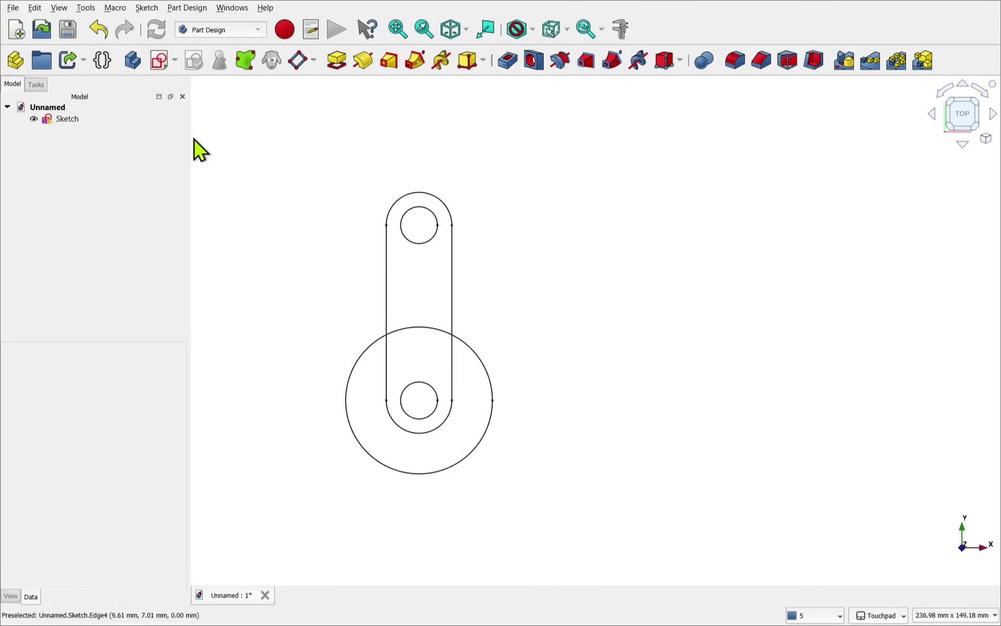
- Create a new empty body named WasherBody
{"action": "left_click", "coordinate": [133, 61]}
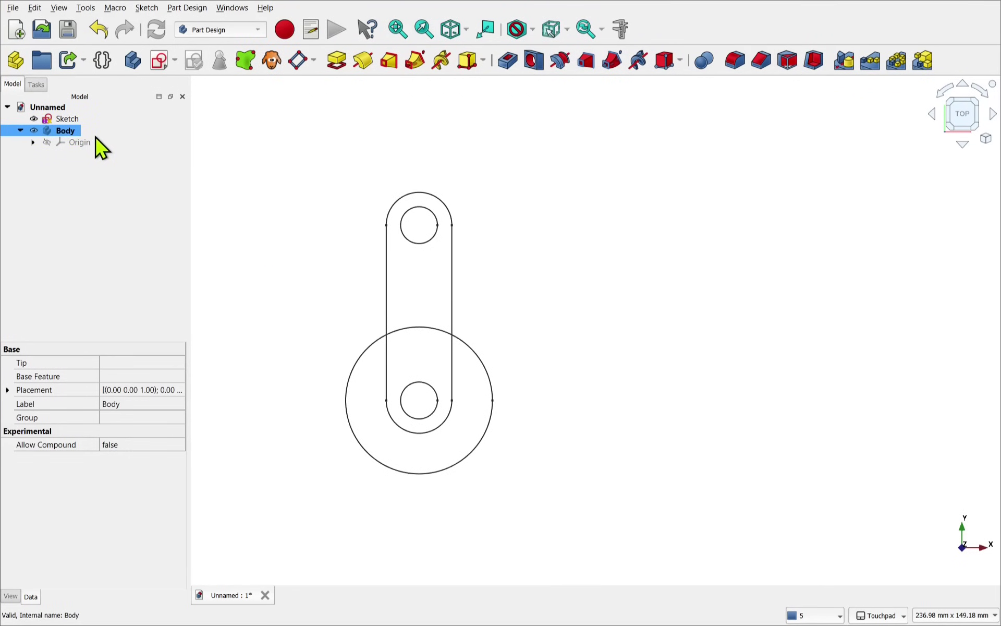
{"action": "right_click", "coordinate": [75, 132]}
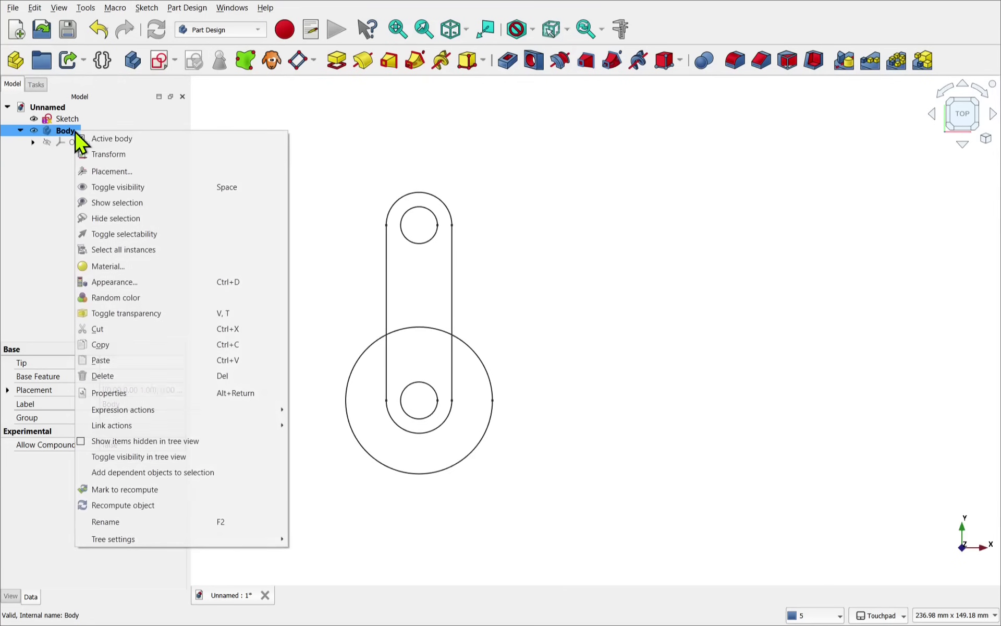
{"action": "left_click", "coordinate": [139, 518]}
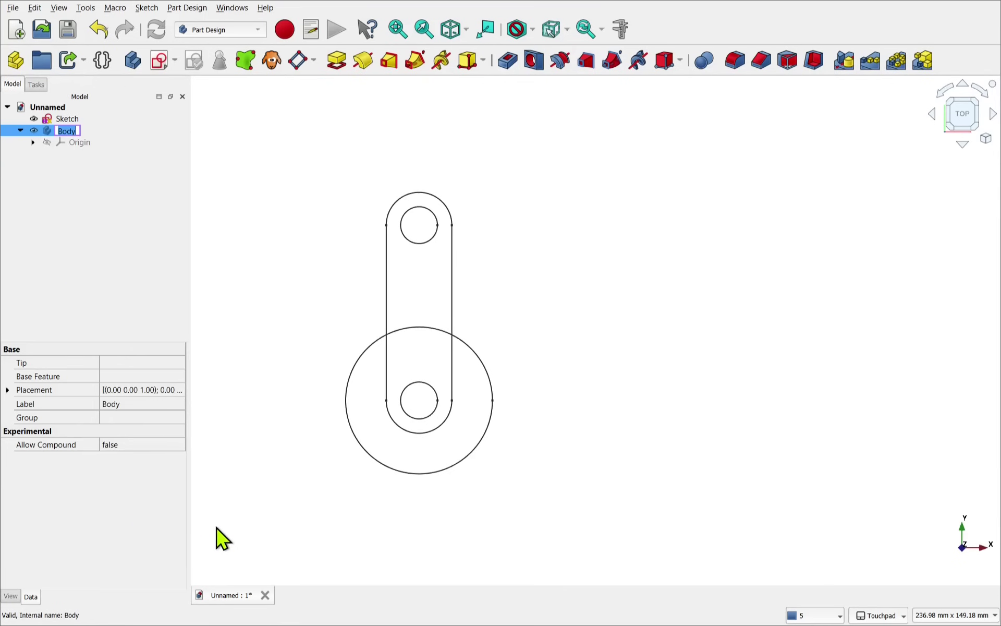
{"action": "type", "text": "WasherBody"}
{"action": "key", "text": "Return"}
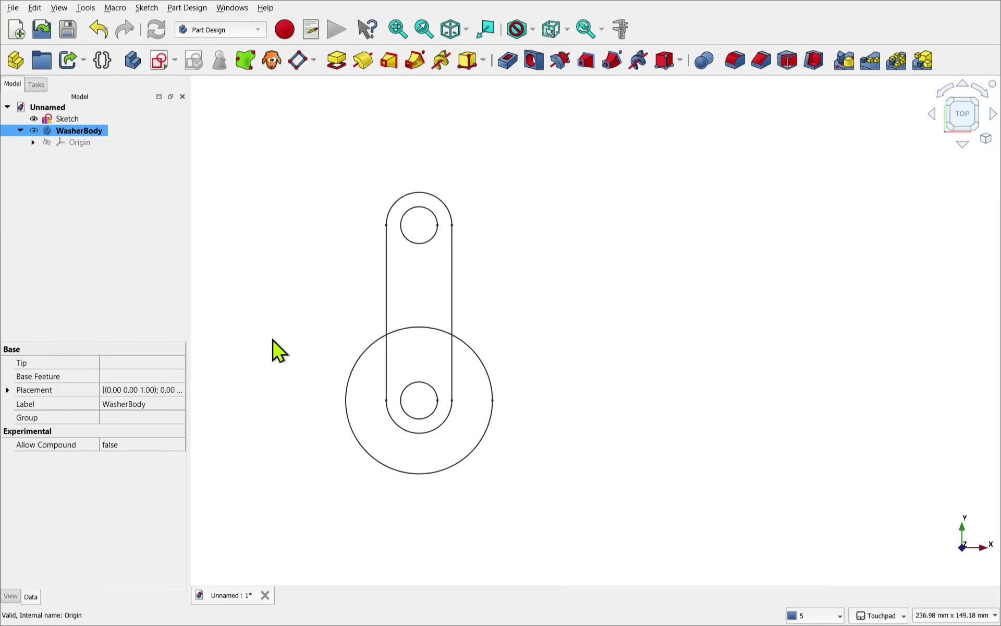
- Bind the outer washer circle and inner hole circle into WasherBody
{"action": "left_click", "coordinate": [423, 476]}
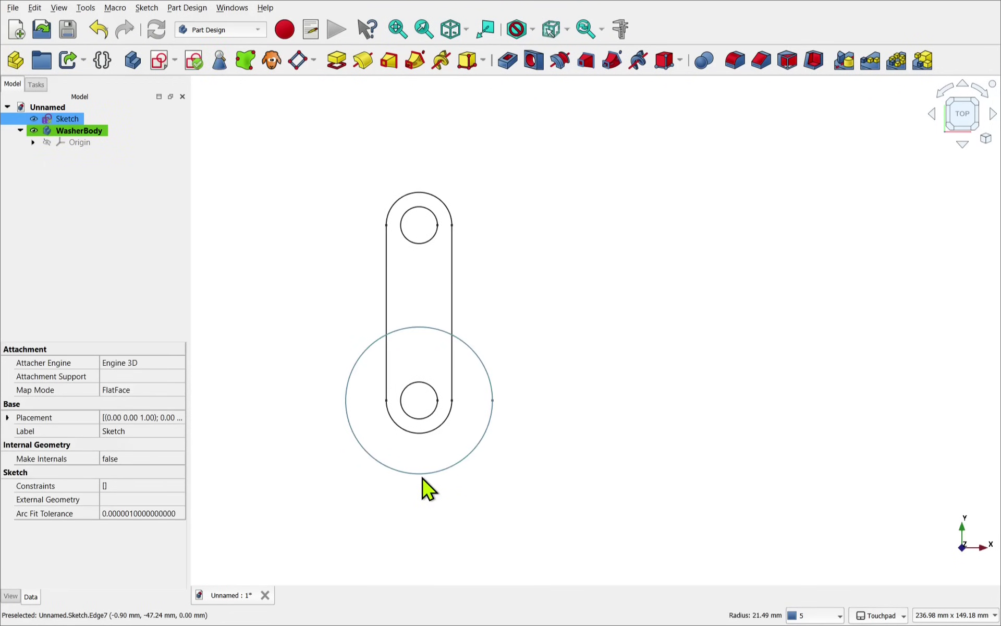
{"action": "left_click", "coordinate": [422, 420], "text": "ctrl"}
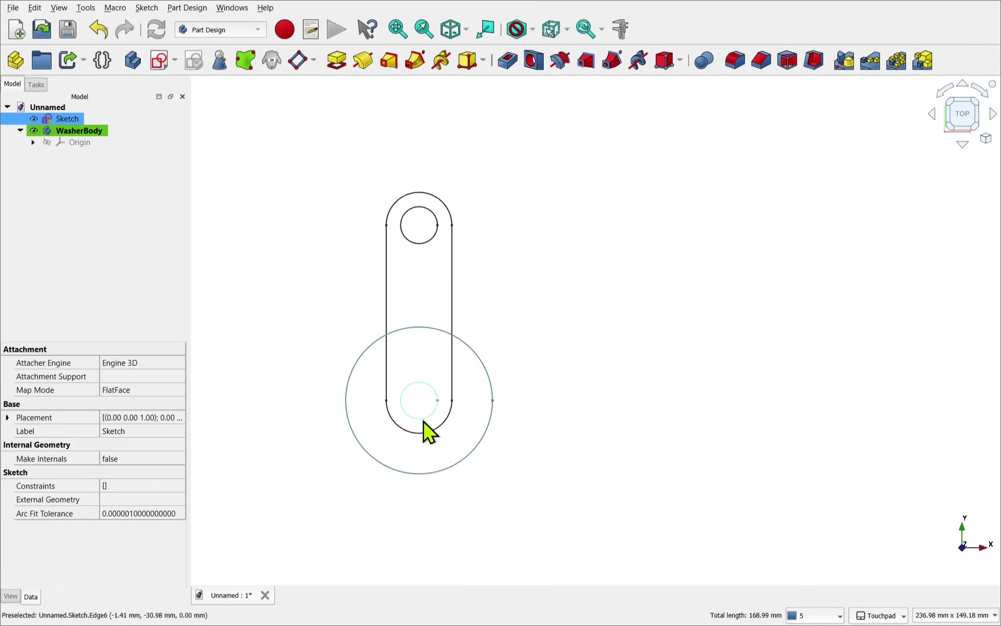
{"action": "left_click", "coordinate": [252, 68]}
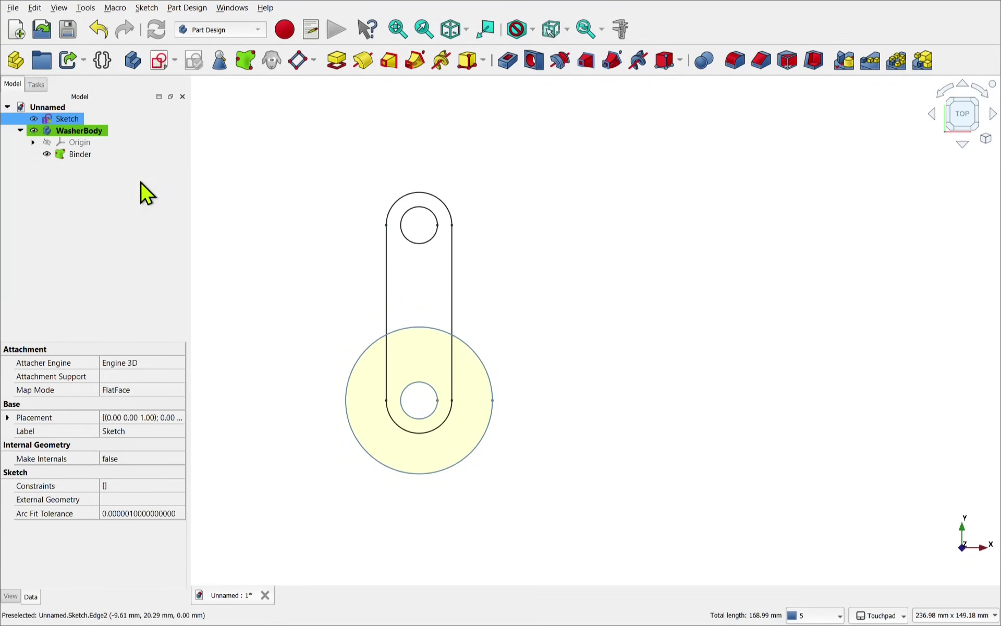
- Pad the Binder 10 mm into a washer solid, then hide WasherBody
{"action": "left_click", "coordinate": [83, 154]}
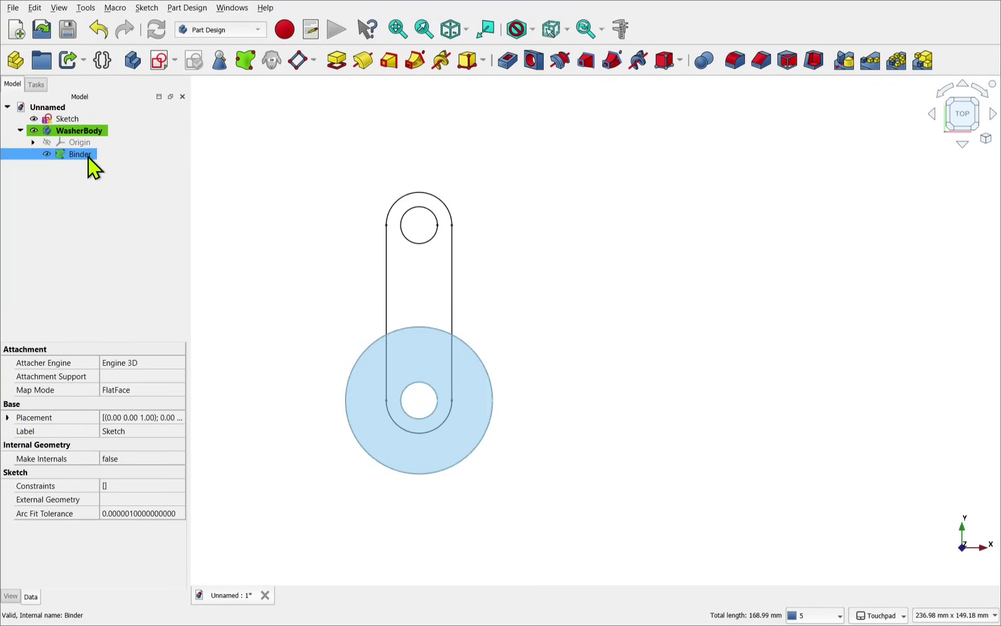
{"action": "left_click", "coordinate": [338, 62]}
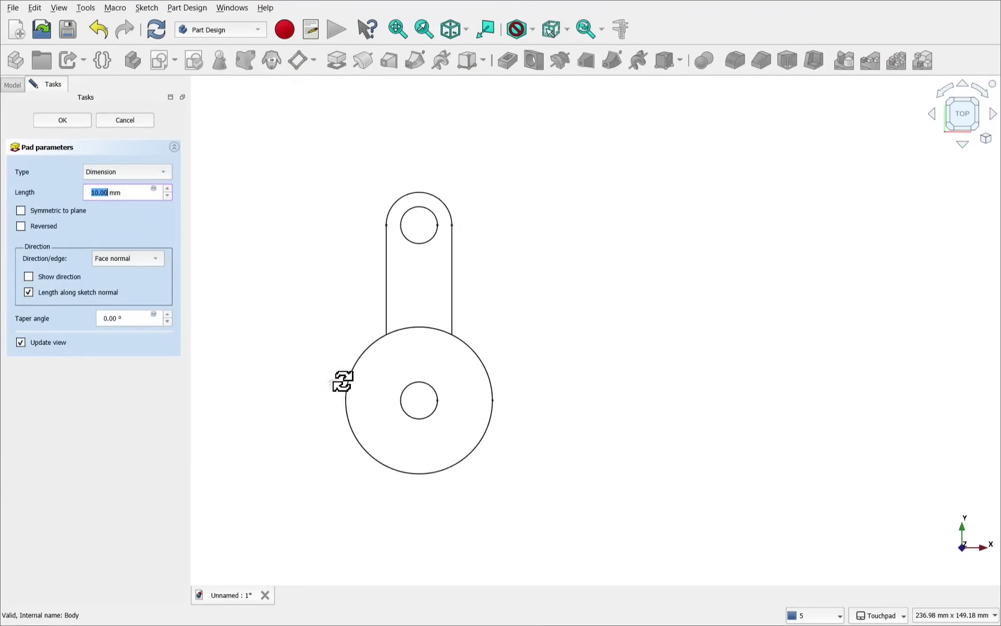
{"action": "left_click_drag", "start_coordinate": [342, 381], "coordinate": [419, 374], "text": "alt"}
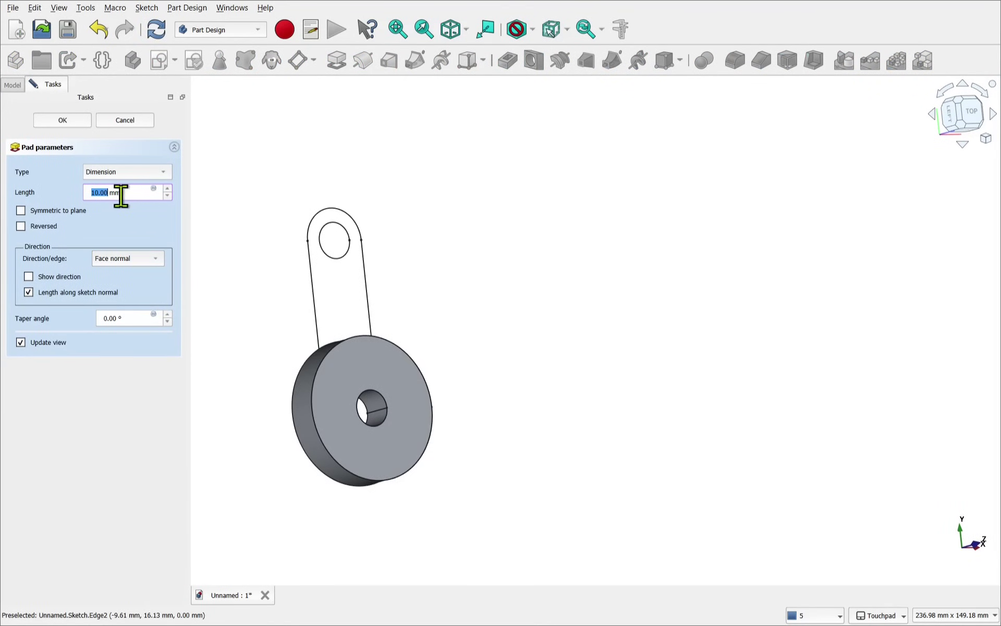
{"action": "left_click", "coordinate": [62, 122]}
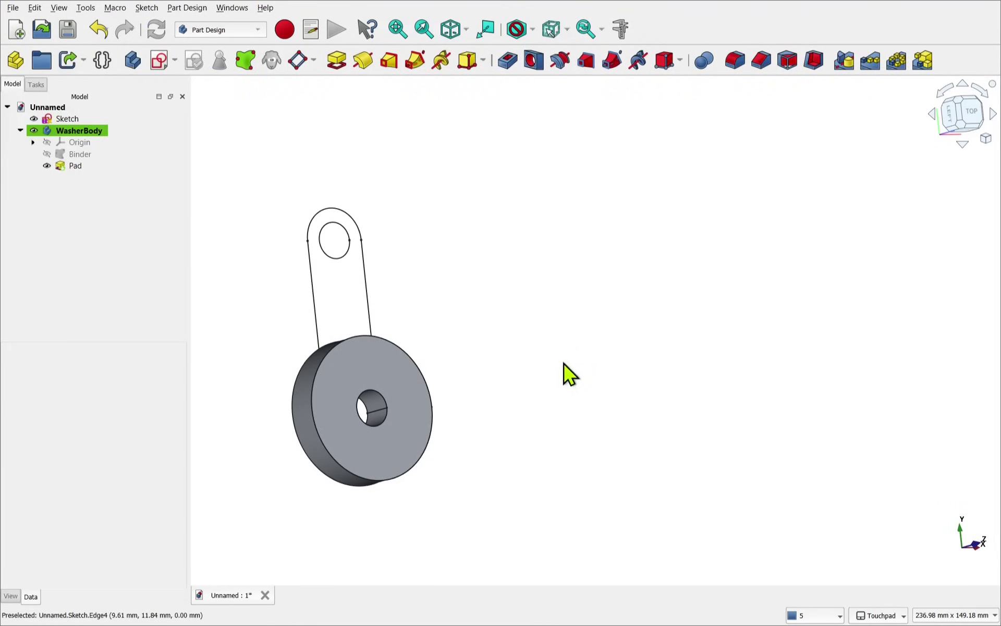
{"action": "left_click_drag", "start_coordinate": [563, 373], "coordinate": [398, 329], "text": "alt"}
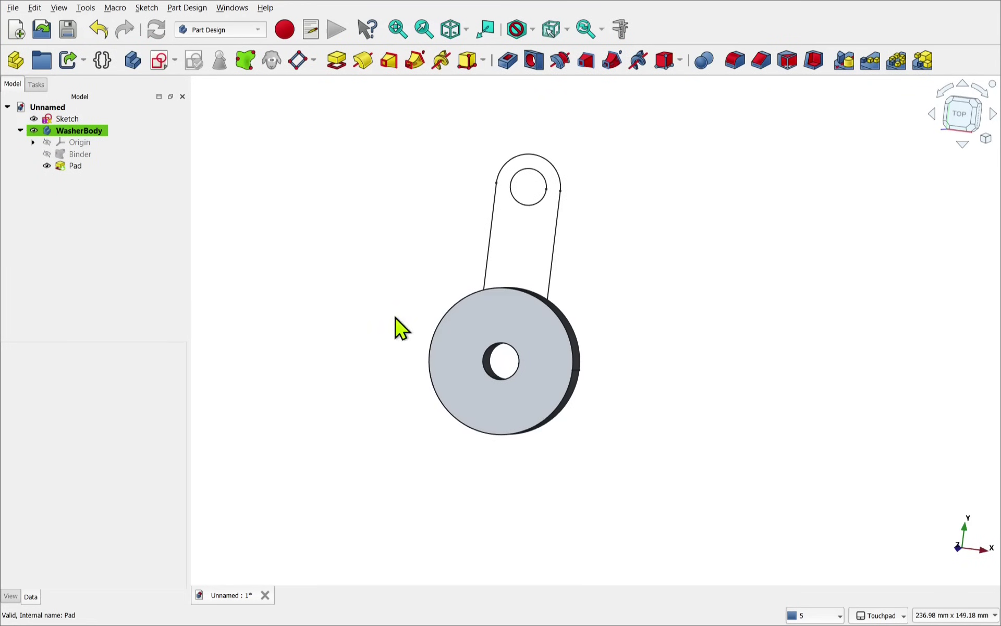
{"action": "left_click", "coordinate": [89, 131]}
{"action": "key", "text": "space"}
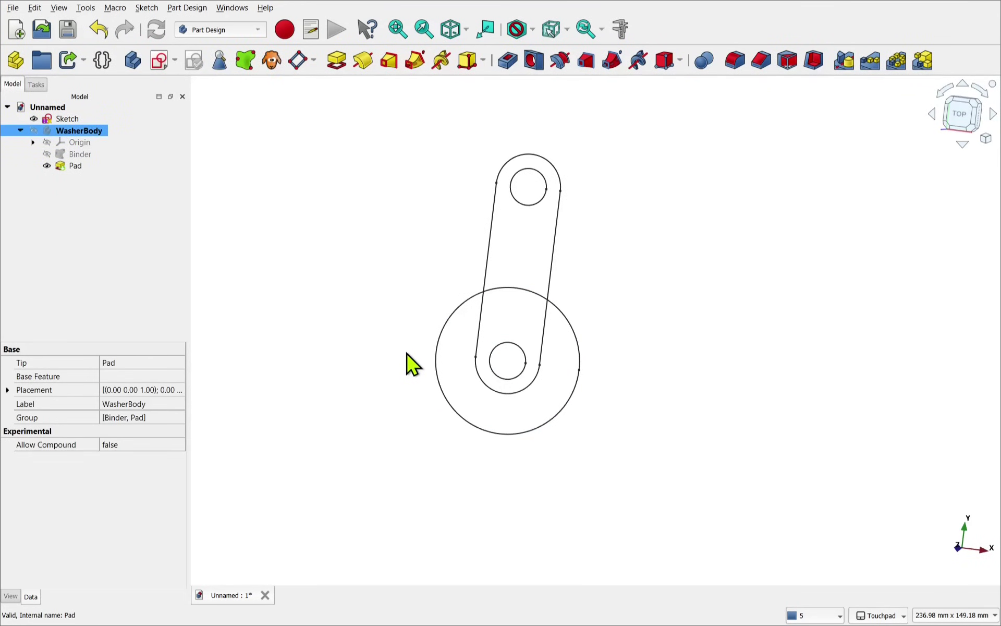
- Create a second empty body and begin renaming it
{"action": "left_click", "coordinate": [274, 168]}
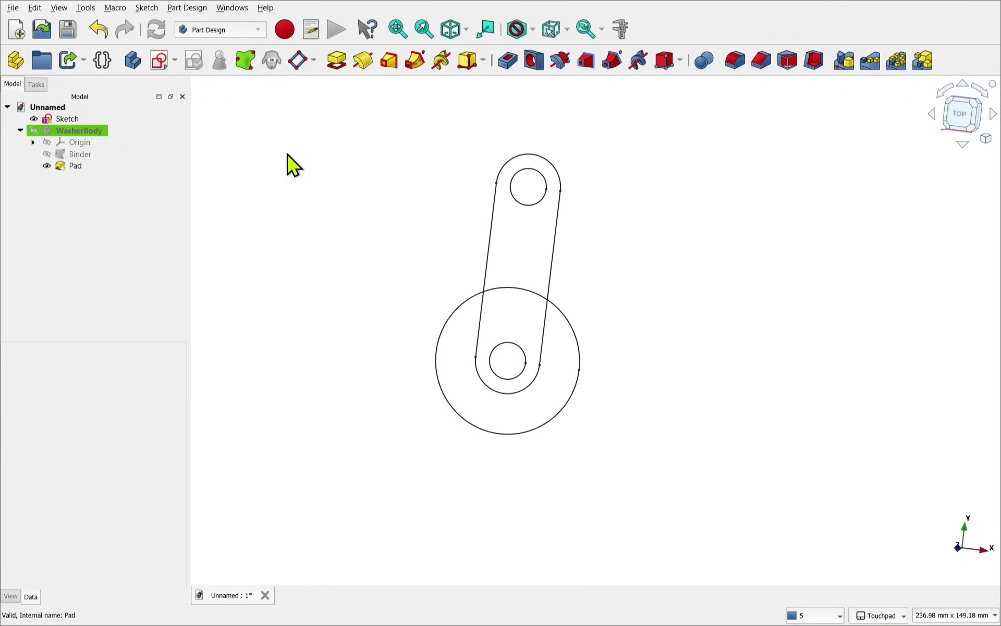
{"action": "left_click", "coordinate": [134, 61]}
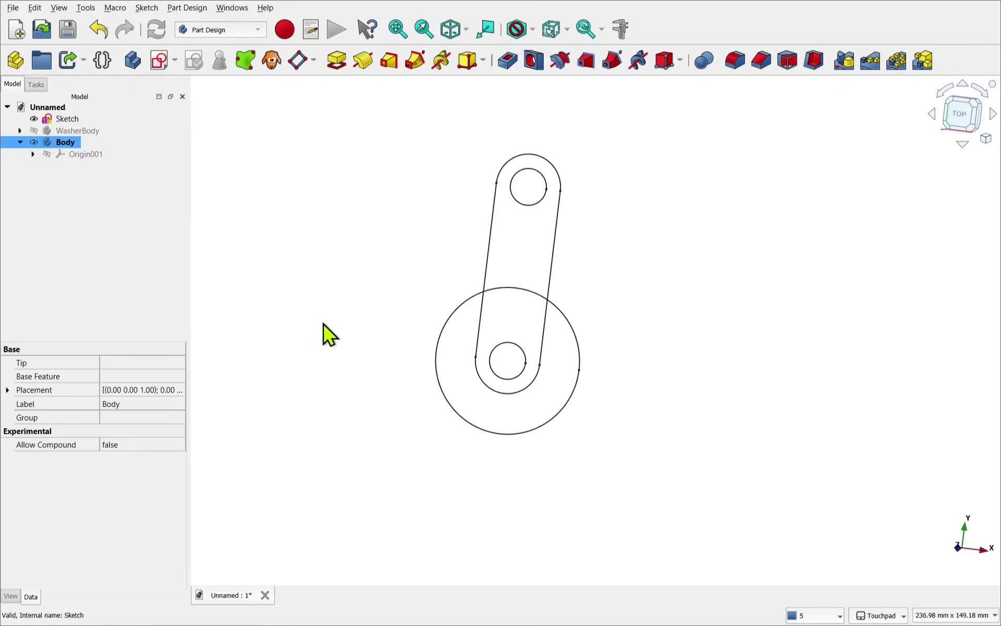
{"action": "right_click", "coordinate": [63, 143]}
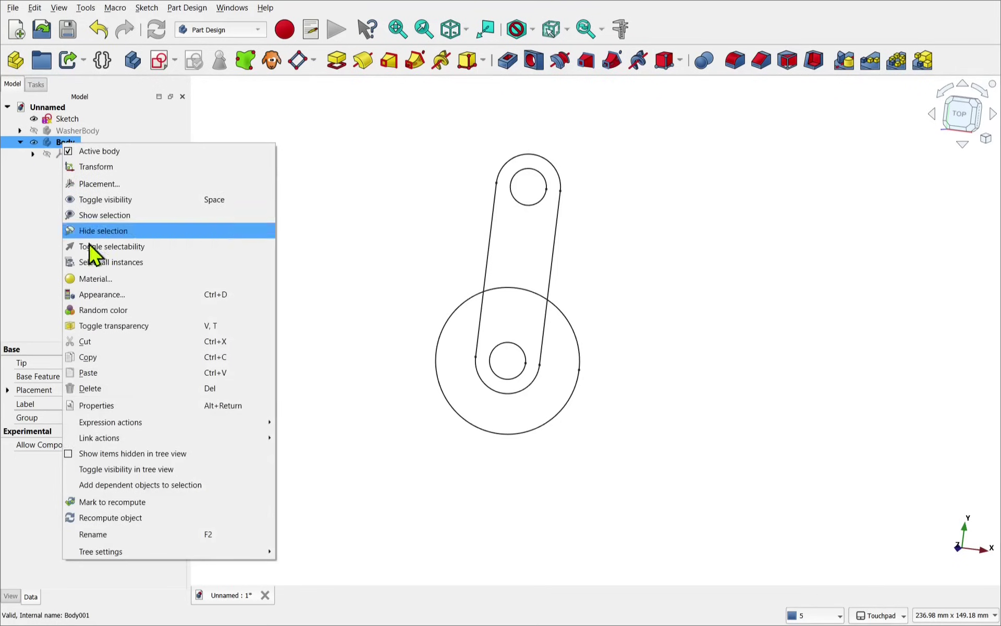
{"action": "left_click", "coordinate": [134, 536]}
- Name the body SlotBody and bind the slot's lines, arcs and hole circles into it
{"action": "type", "text": "SlotBo"}
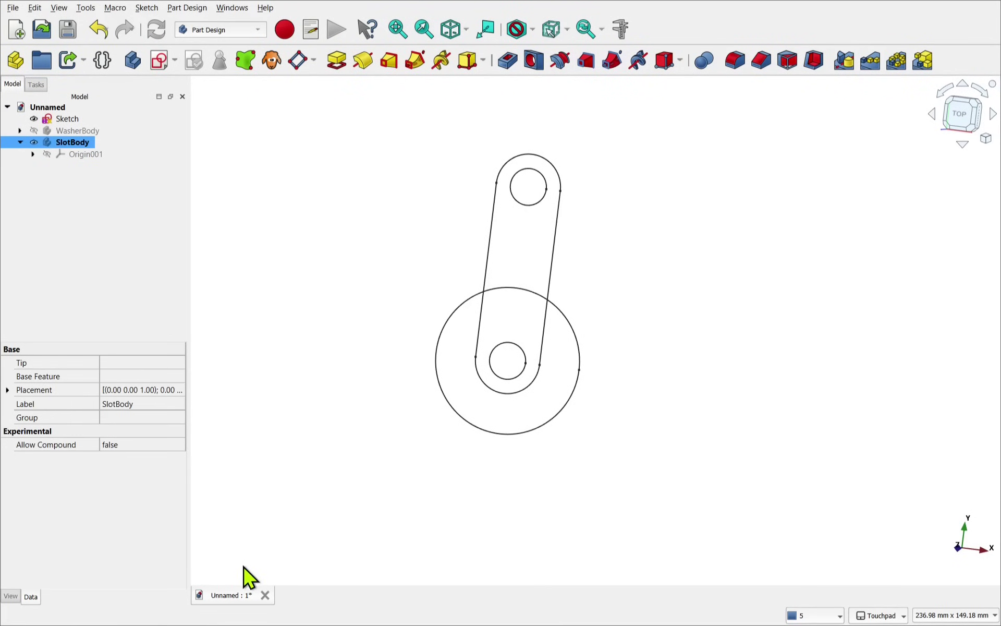
{"action": "left_click", "coordinate": [530, 208]}
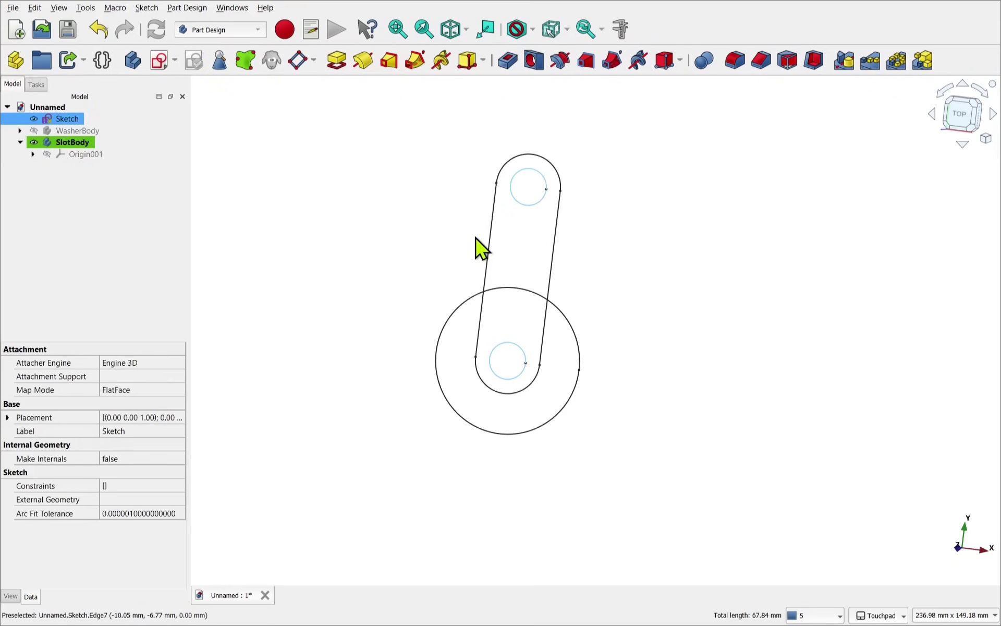
{"action": "left_click", "coordinate": [487, 259], "text": "ctrl"}
{"action": "left_click", "coordinate": [505, 168], "text": "ctrl"}
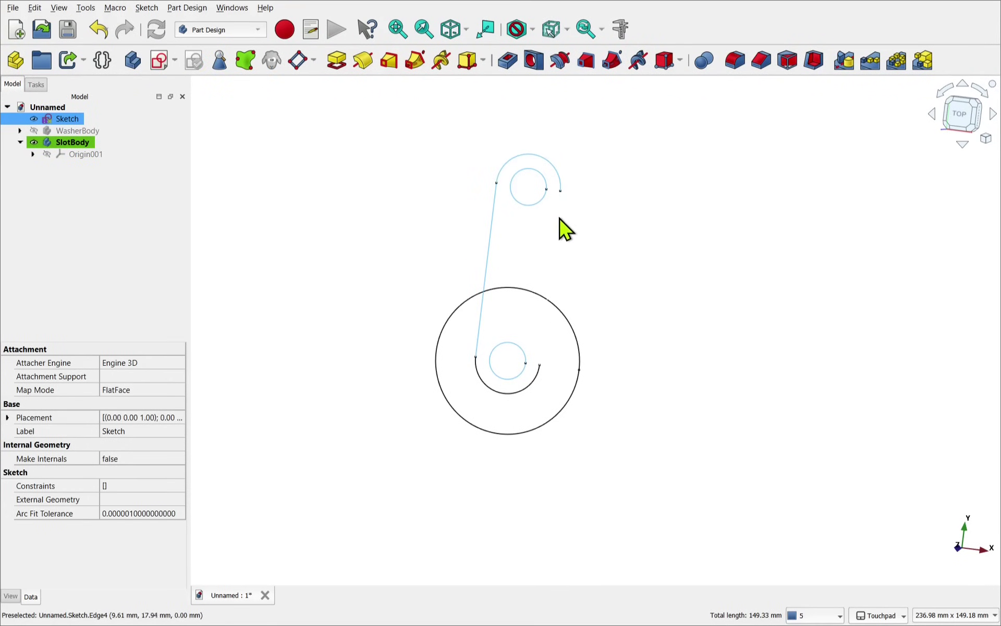
{"action": "left_click", "coordinate": [557, 230], "text": "ctrl"}
{"action": "left_click", "coordinate": [519, 392], "text": "ctrl"}
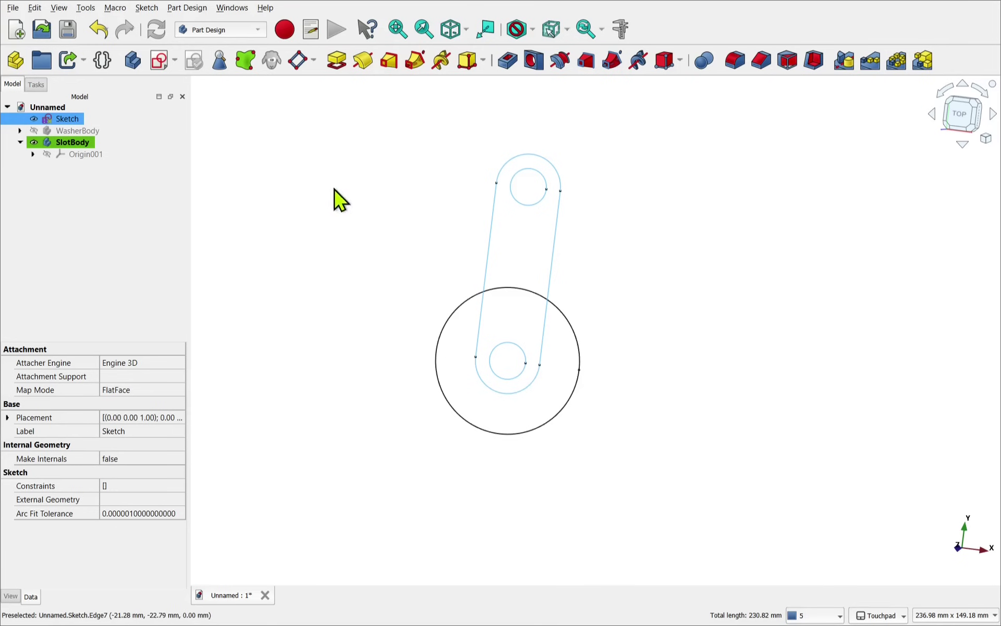
{"action": "left_click", "coordinate": [245, 61]}
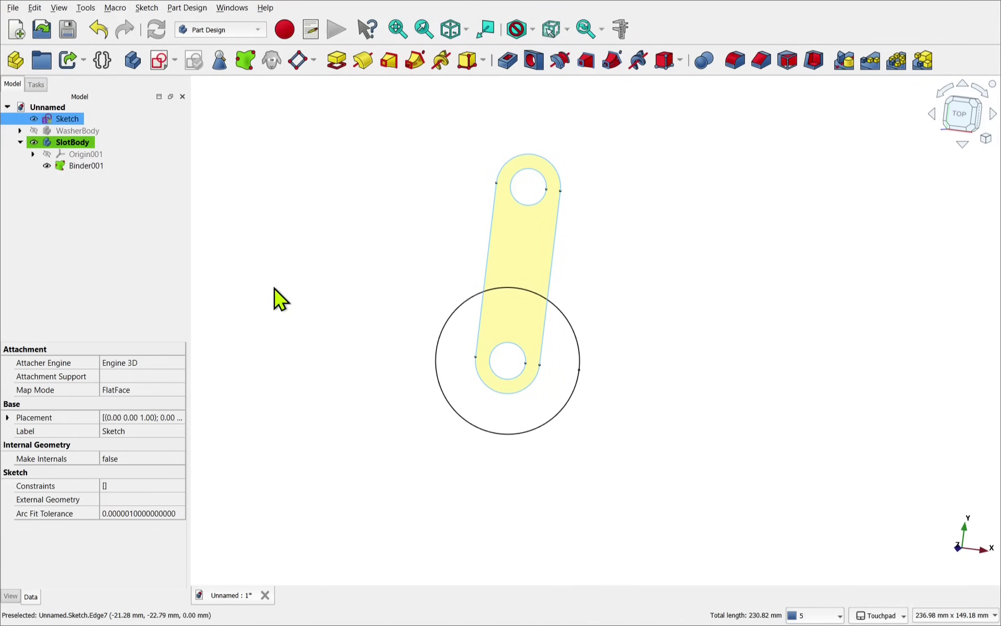
- Pad Binder001 10 mm into Pad001, a two-hole link plate
{"action": "left_click", "coordinate": [83, 166]}
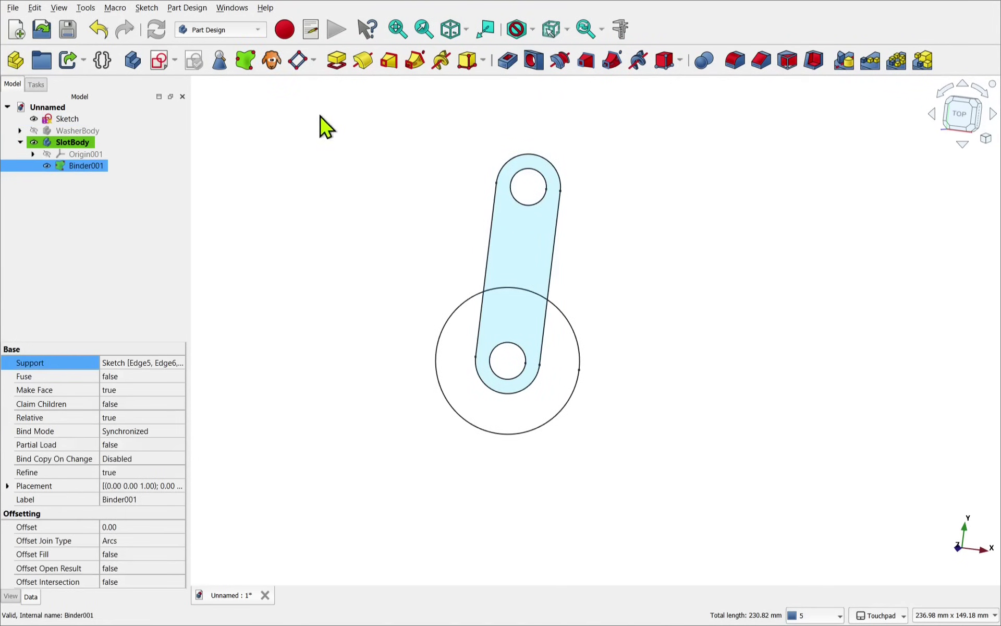
{"action": "left_click", "coordinate": [336, 69]}
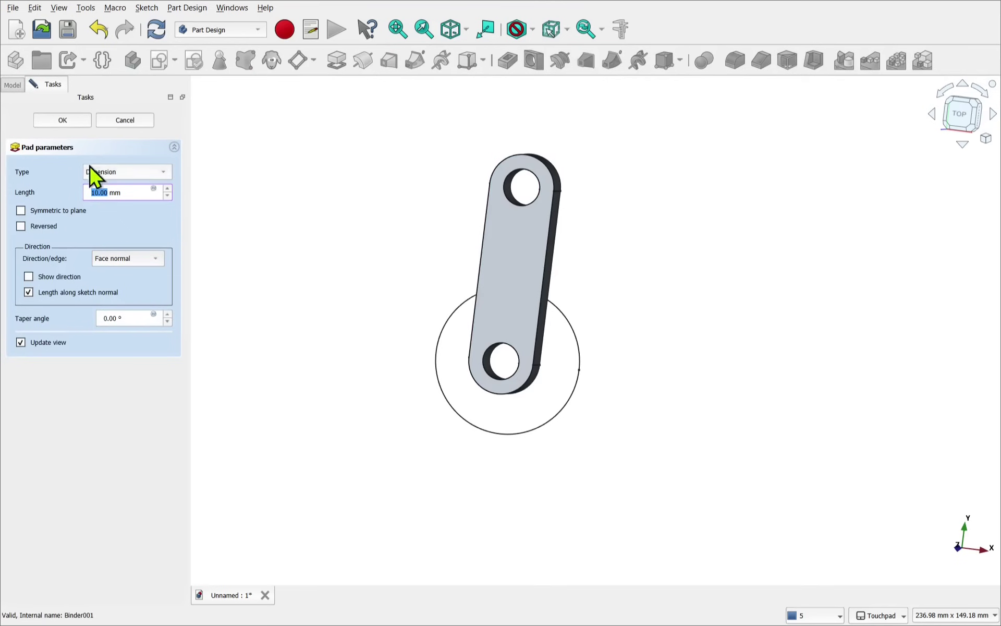
{"action": "left_click", "coordinate": [58, 121]}
{"action": "left_click", "coordinate": [75, 131]}
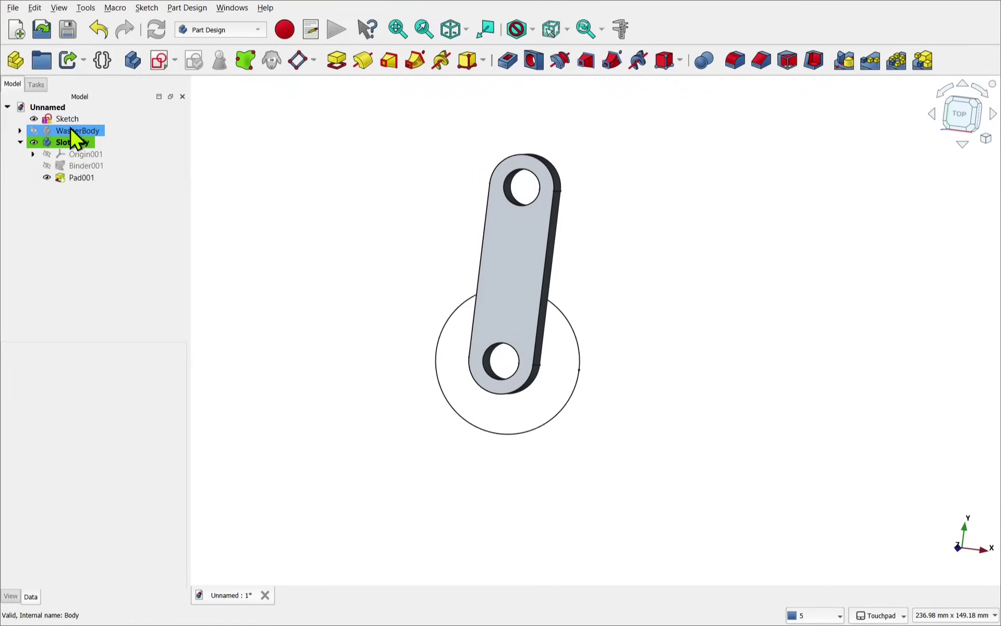
{"action": "left_click", "coordinate": [83, 141]}
{"action": "left_click", "coordinate": [104, 154]}
{"action": "left_click", "coordinate": [313, 333]}
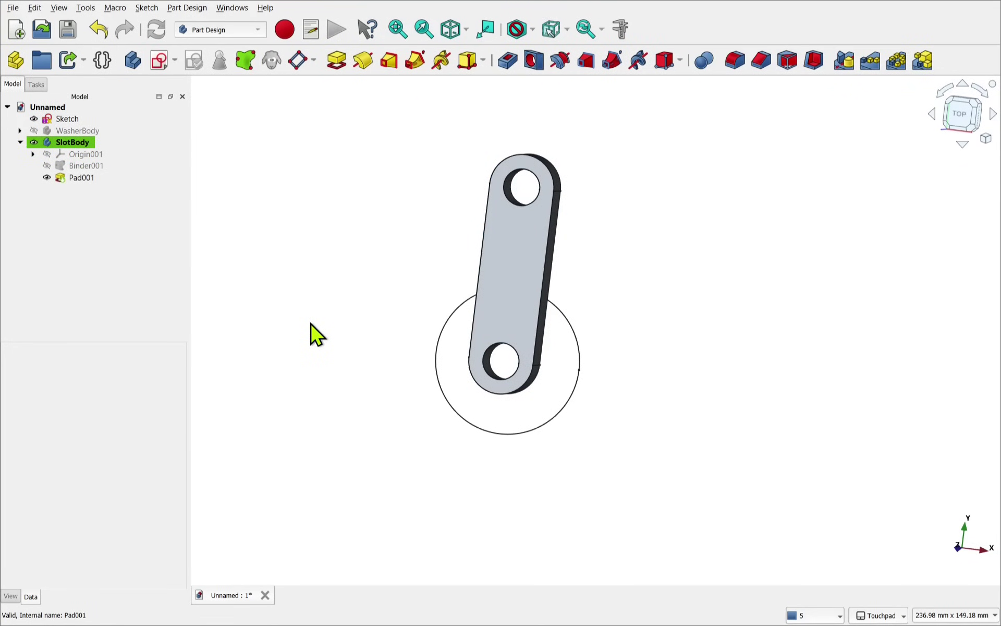
- Draw a small circle centred on the origin in the master sketch, sized to touch the washer outline
{"action": "left_click", "coordinate": [69, 121]}
{"action": "double_click", "coordinate": [68, 121]}
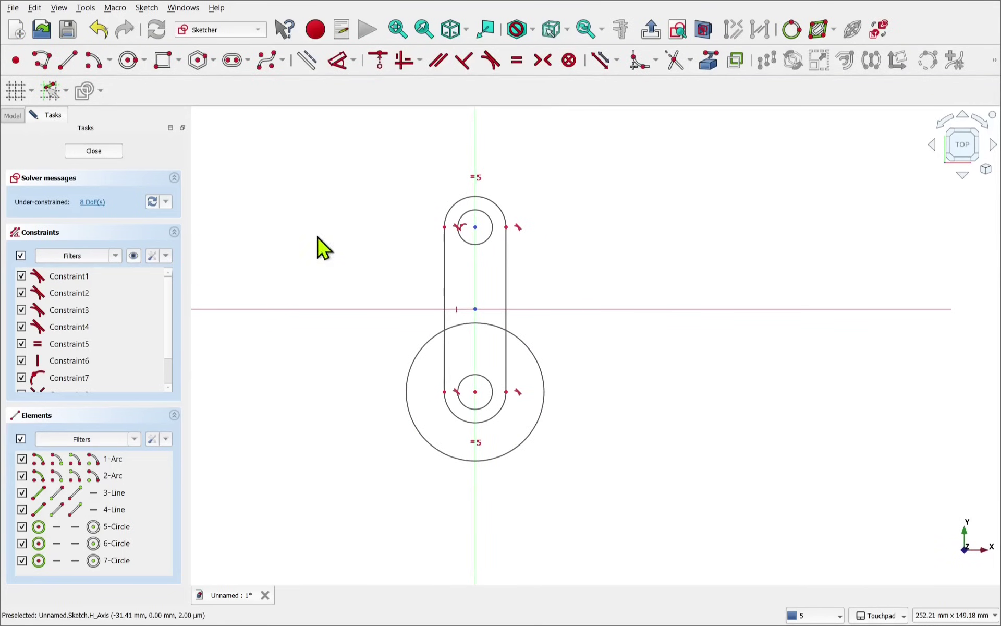
{"action": "left_click", "coordinate": [128, 61]}
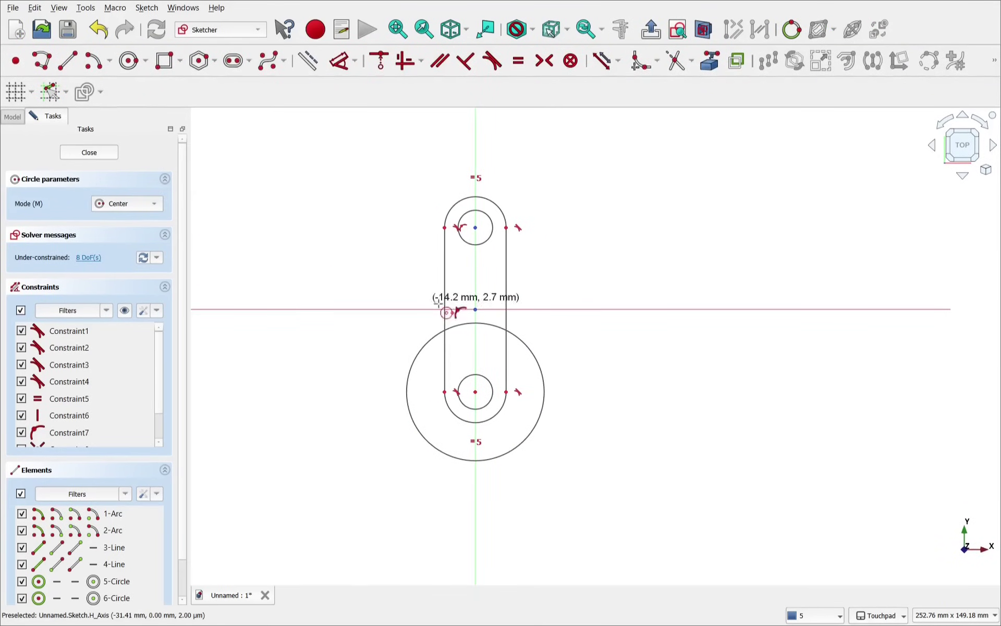
{"action": "left_click", "coordinate": [475, 309]}
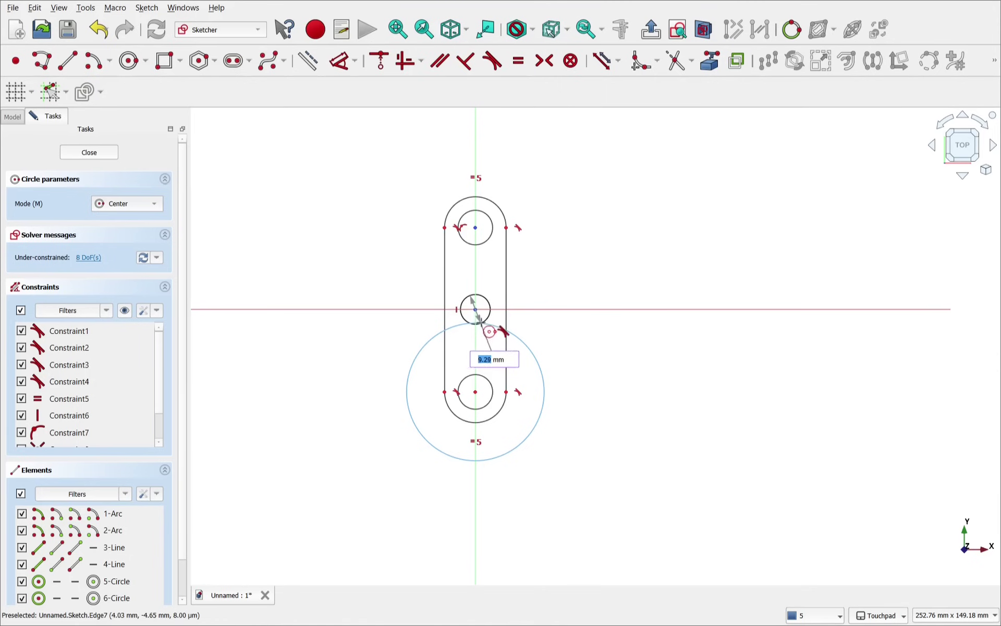
{"action": "left_click", "coordinate": [484, 326]}
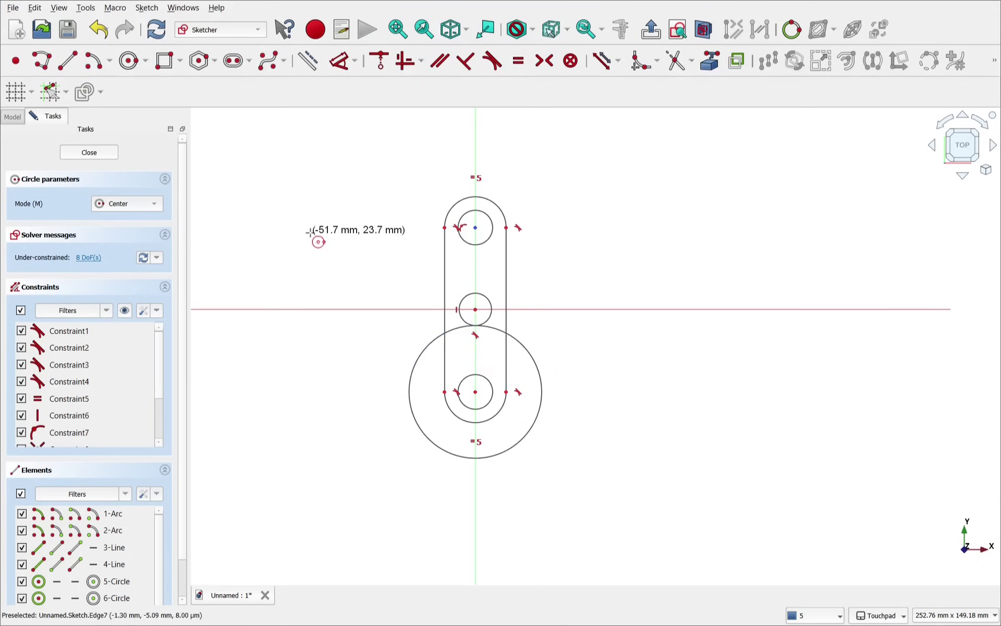
{"action": "left_click", "coordinate": [90, 153]}
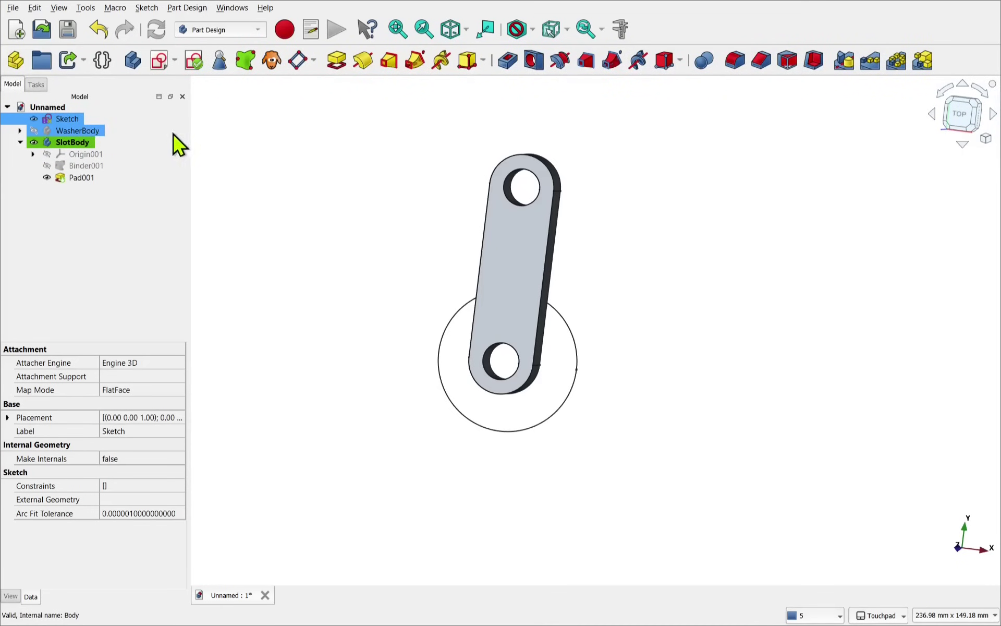
- Hide Pad001 and the master sketch to reveal Binder001's linked profile
{"action": "left_click", "coordinate": [87, 167]}
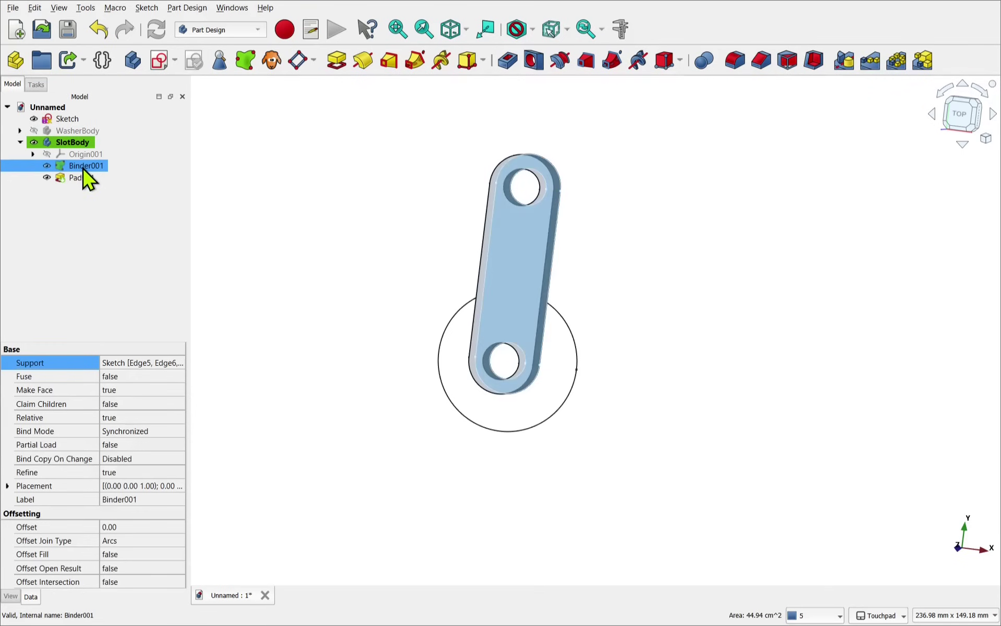
{"action": "left_click", "coordinate": [103, 215]}
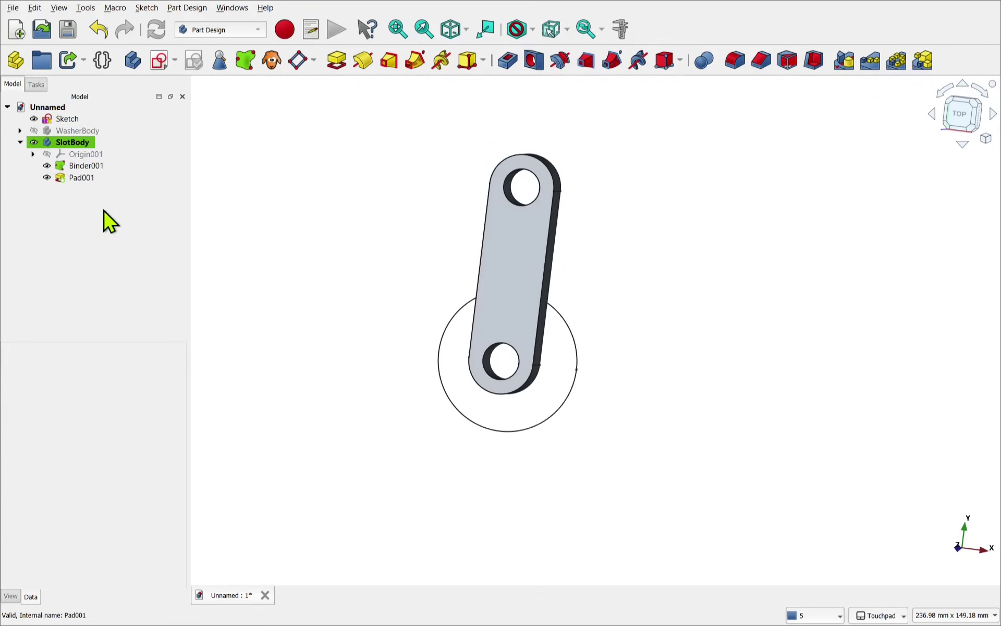
{"action": "left_click", "coordinate": [77, 179]}
{"action": "key", "text": "space"}
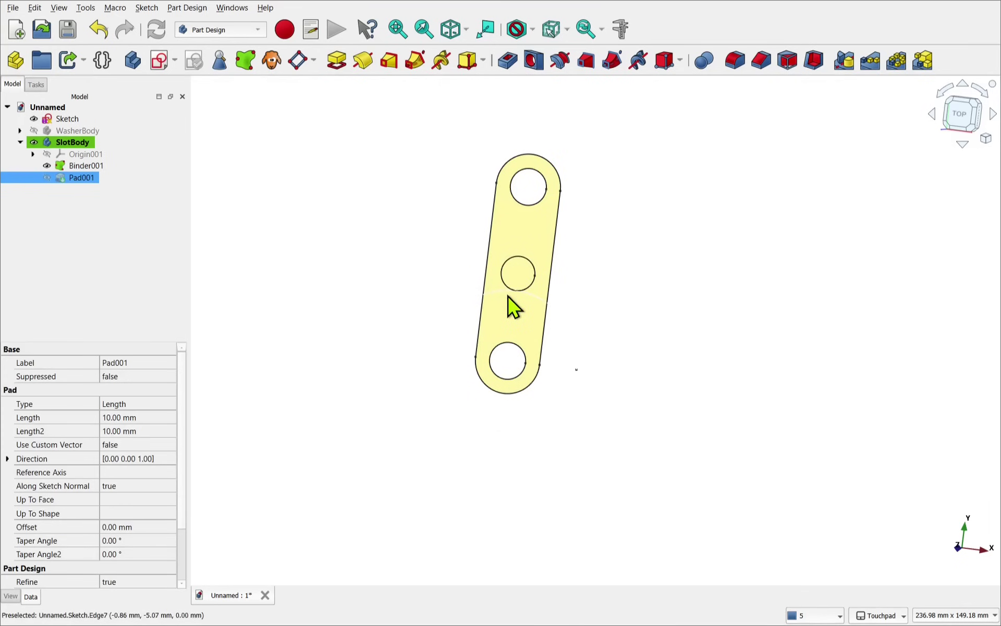
{"action": "left_click", "coordinate": [509, 261]}
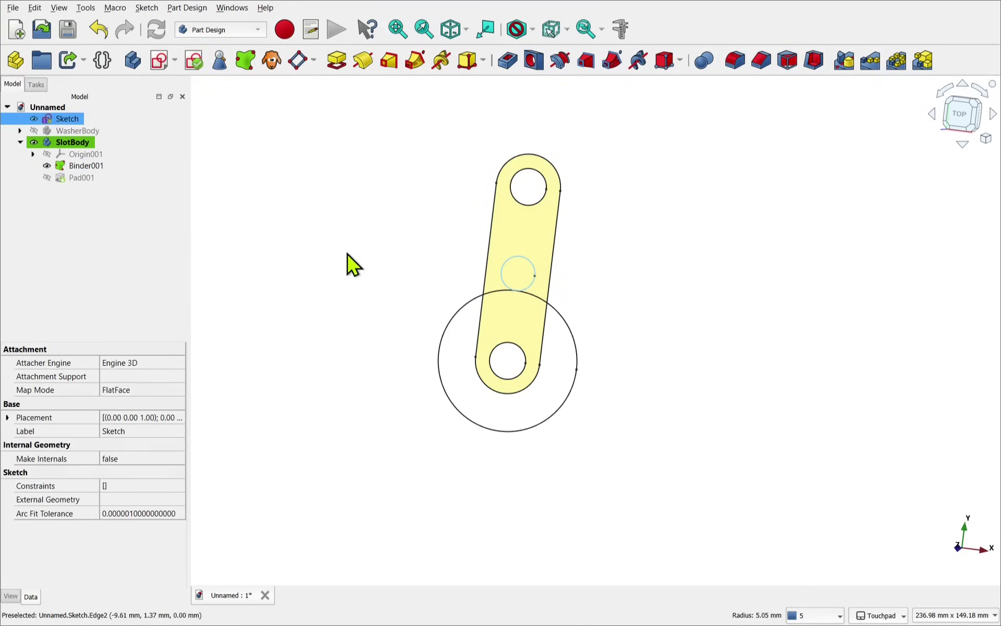
{"action": "left_click", "coordinate": [34, 118]}
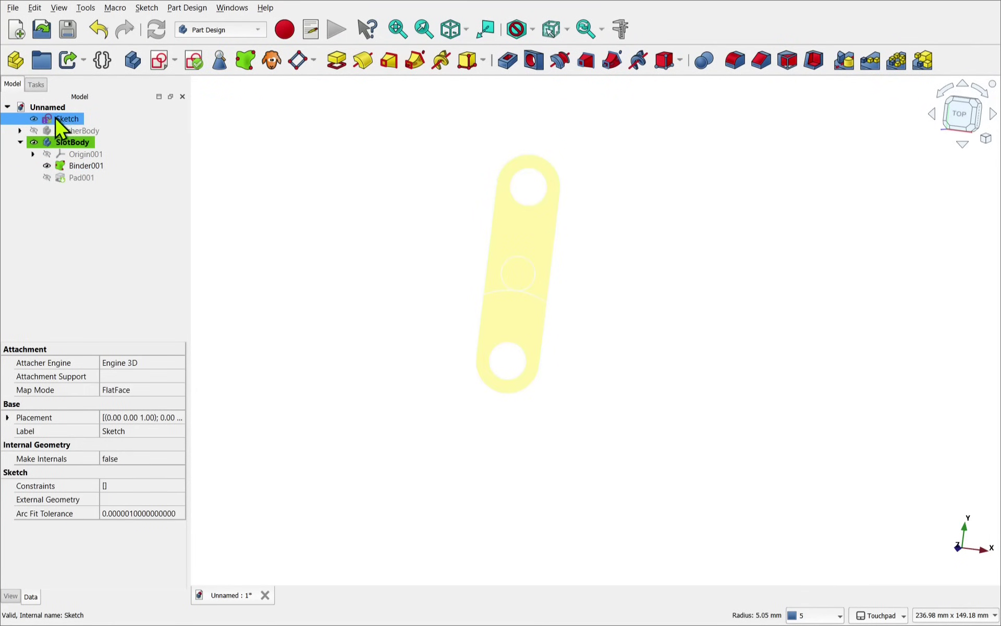
{"action": "left_click", "coordinate": [35, 118]}
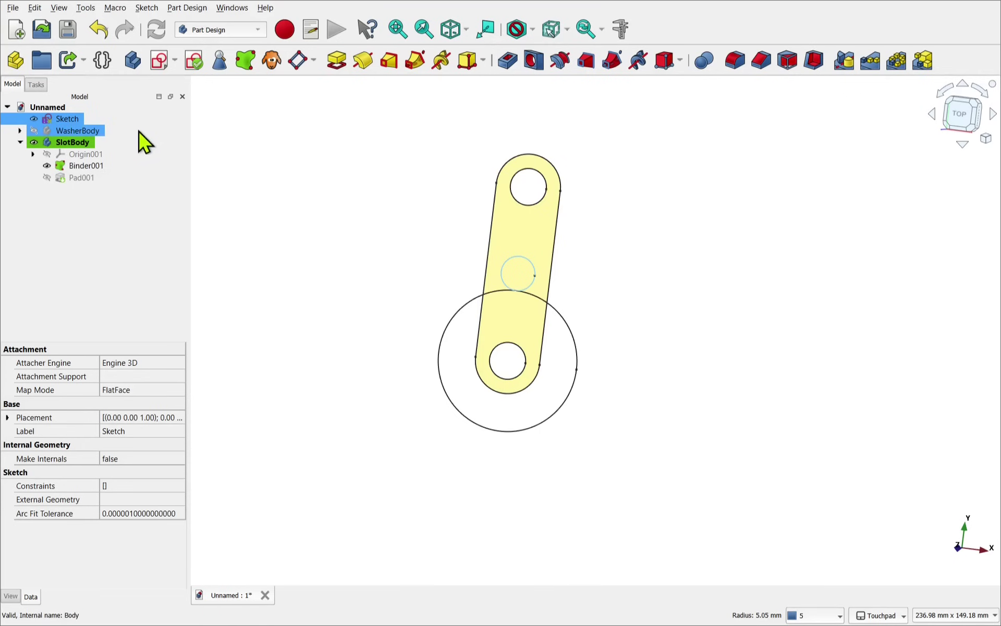
{"action": "key", "text": "space"}
{"action": "key", "text": "space"}
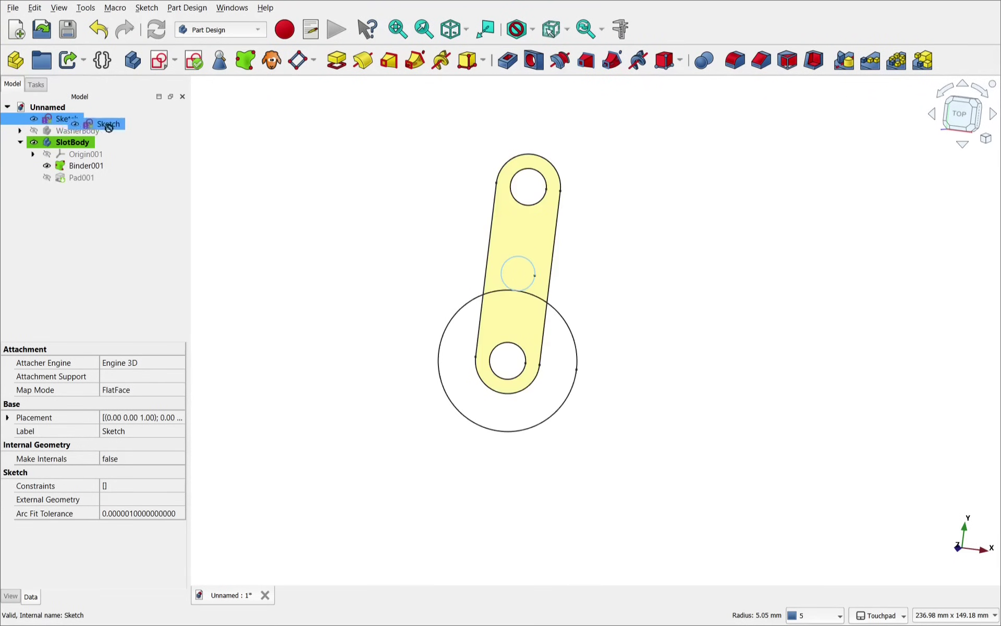
- Rebind the master sketch into Binder001 to include the middle circle, then show Pad001 again
{"action": "left_click", "coordinate": [120, 166], "text": "ctrl"}
{"action": "left_click_drag", "start_coordinate": [120, 166], "coordinate": [119, 166]}
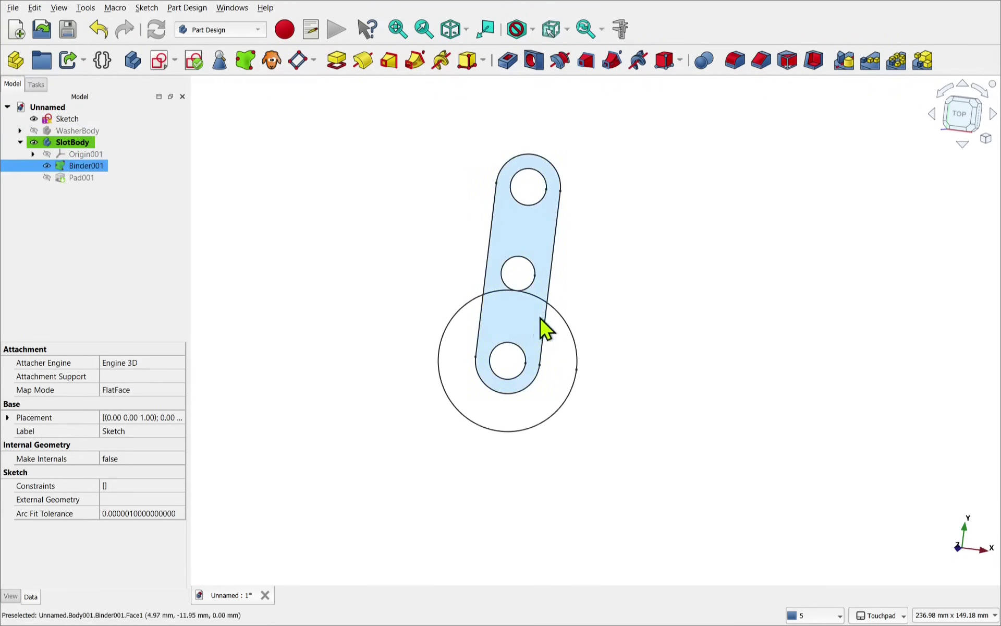
{"action": "middle_click_drag", "start_coordinate": [545, 331], "coordinate": [514, 304], "text": "alt"}
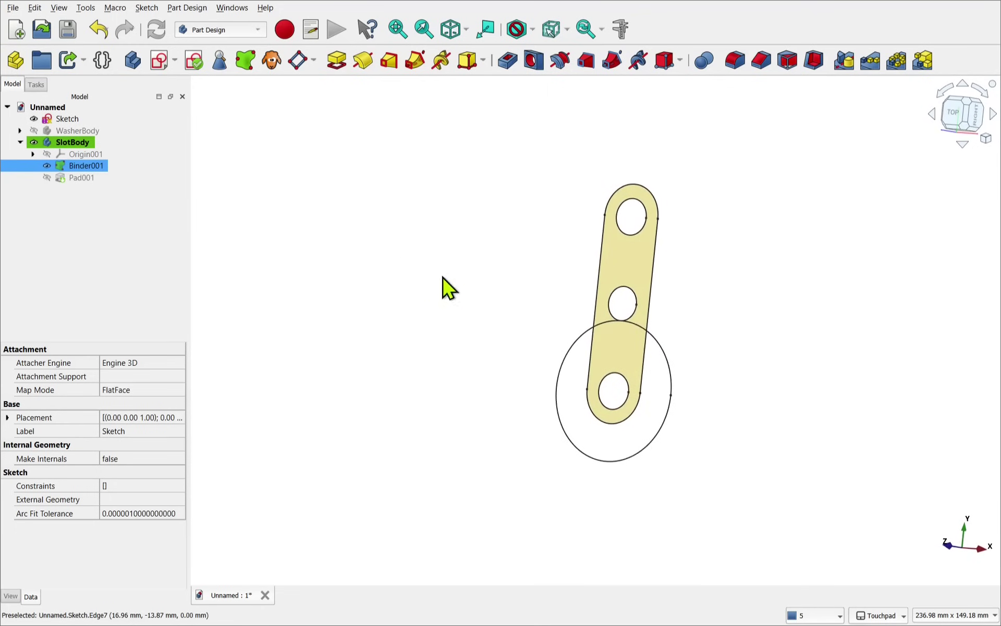
{"action": "left_click", "coordinate": [79, 177]}
{"action": "key", "text": "space"}
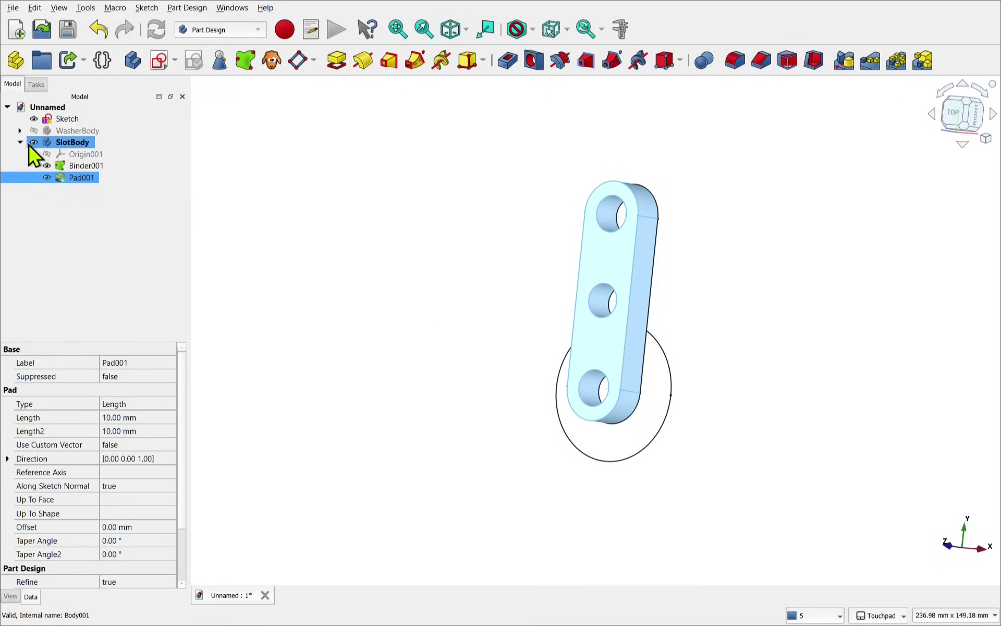
- In the master sketch, enlarge the upper hole circle and shrink the middle hole circle
{"action": "double_click", "coordinate": [63, 119]}
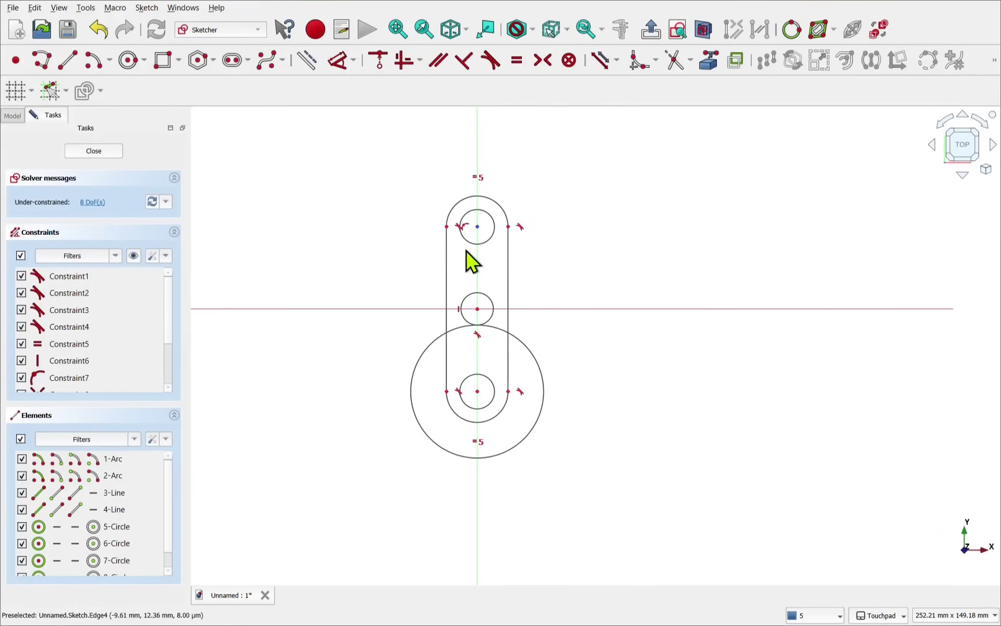
{"action": "mouse_move", "coordinate": [467, 252]}
{"action": "left_mouse_down"}
{"action": "mouse_move", "coordinate": [476, 250]}
{"action": "mouse_move", "coordinate": [471, 259]}
{"action": "left_mouse_up"}
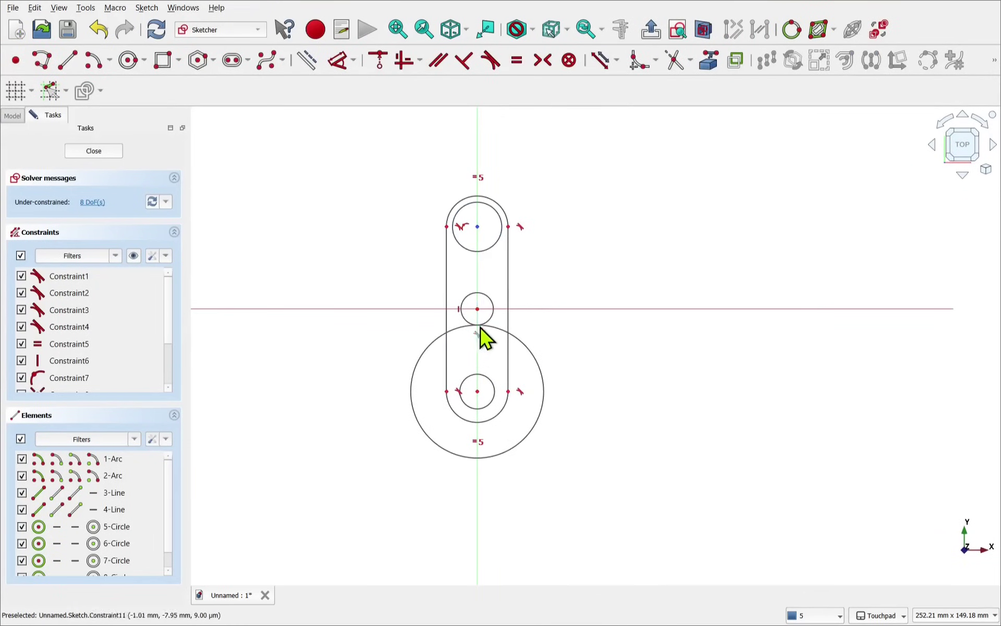
{"action": "left_click_drag", "start_coordinate": [494, 313], "coordinate": [488, 316]}
{"action": "left_click_drag", "start_coordinate": [489, 392], "coordinate": [492, 392]}
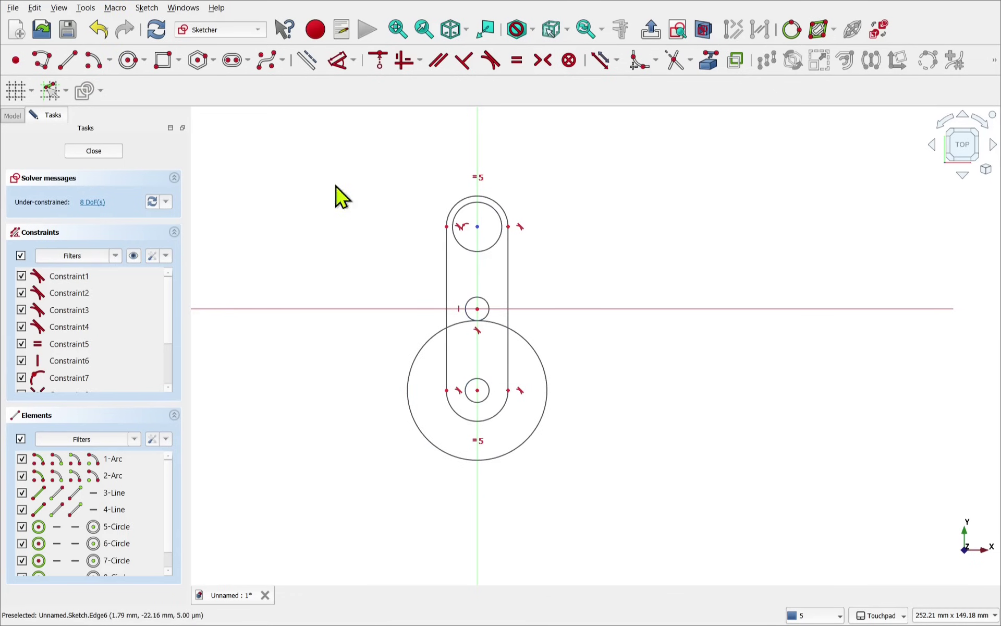
{"action": "left_click", "coordinate": [111, 155]}
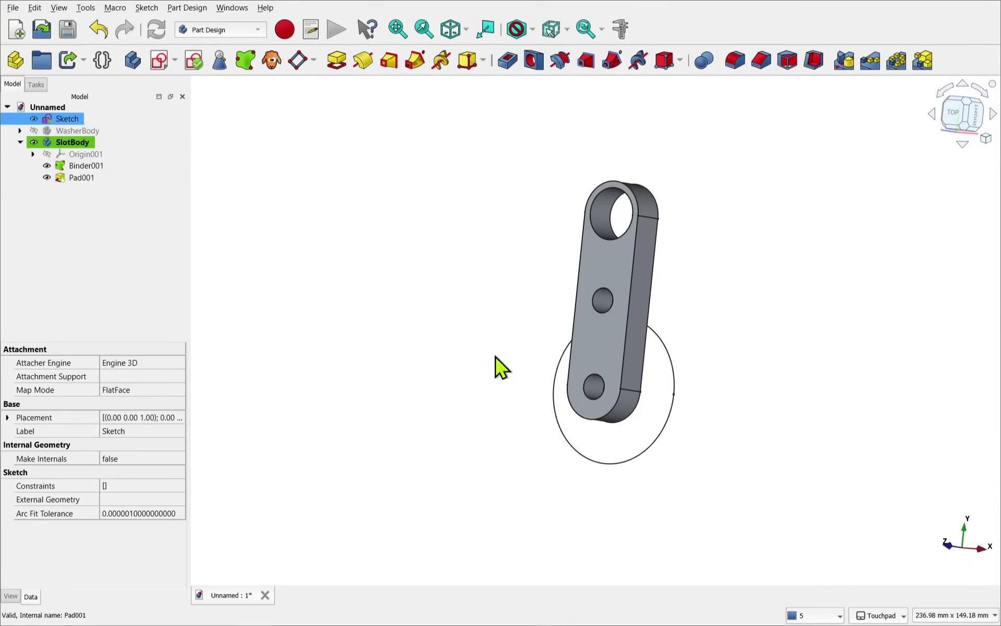
- Make WasherBody visible alongside the updated Pad001 slot plate
{"action": "left_click", "coordinate": [65, 189]}
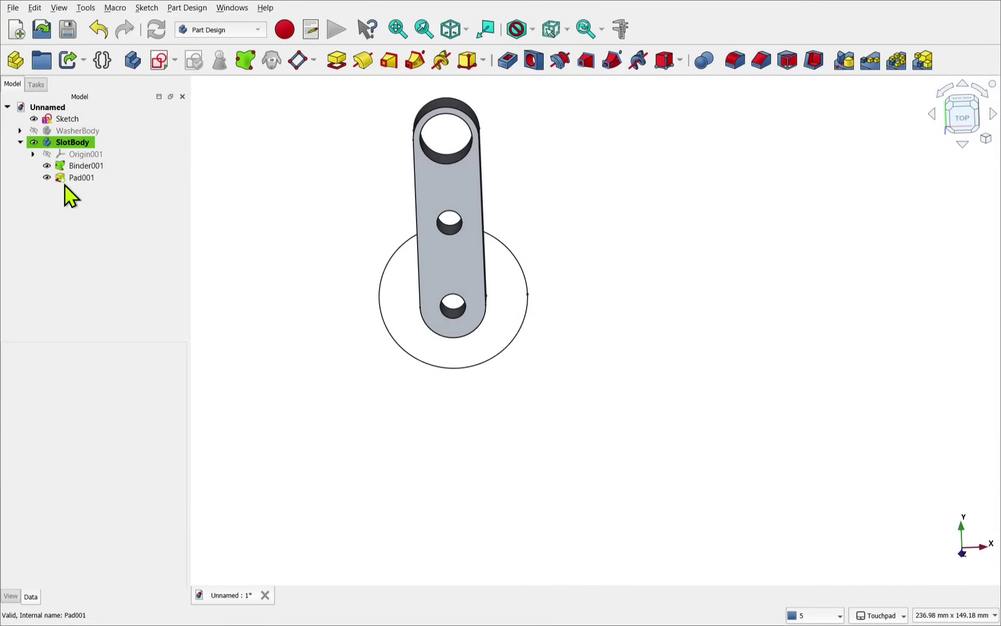
{"action": "left_click", "coordinate": [66, 180]}
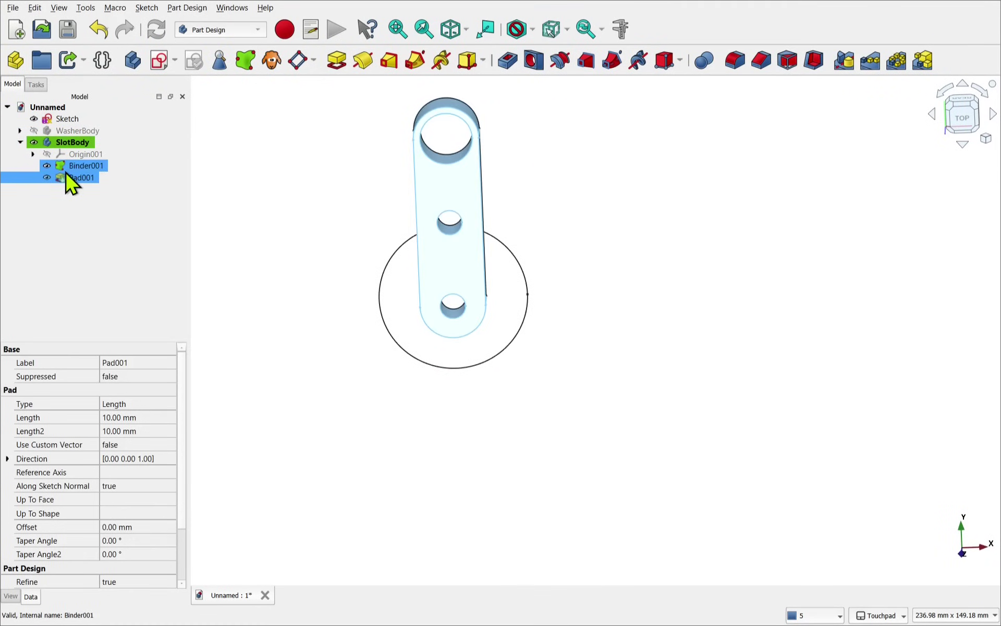
{"action": "left_click", "coordinate": [67, 131]}
{"action": "left_click", "coordinate": [249, 275]}
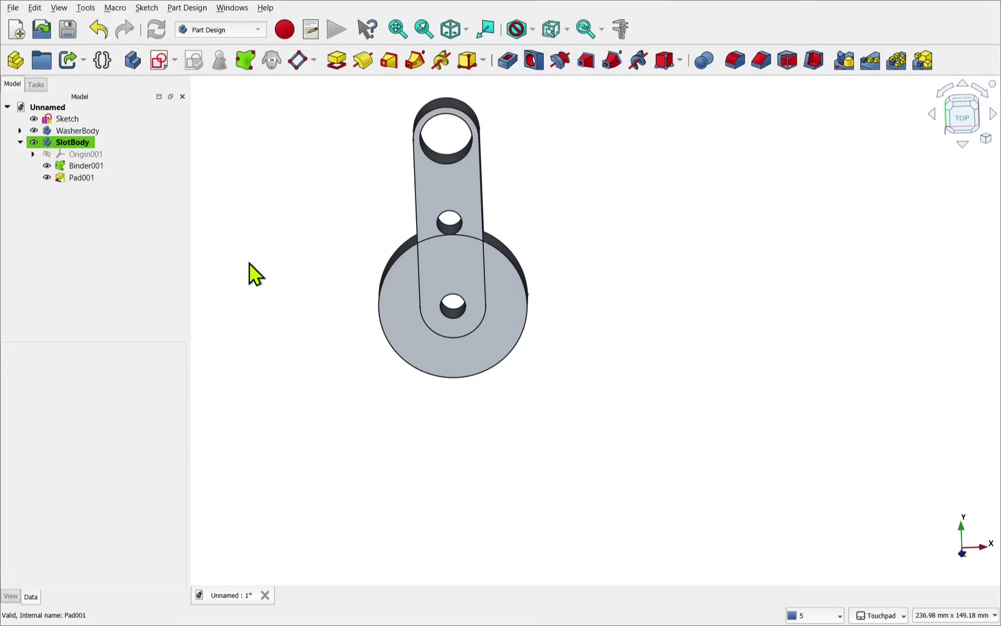
{"action": "left_click", "coordinate": [431, 201]}
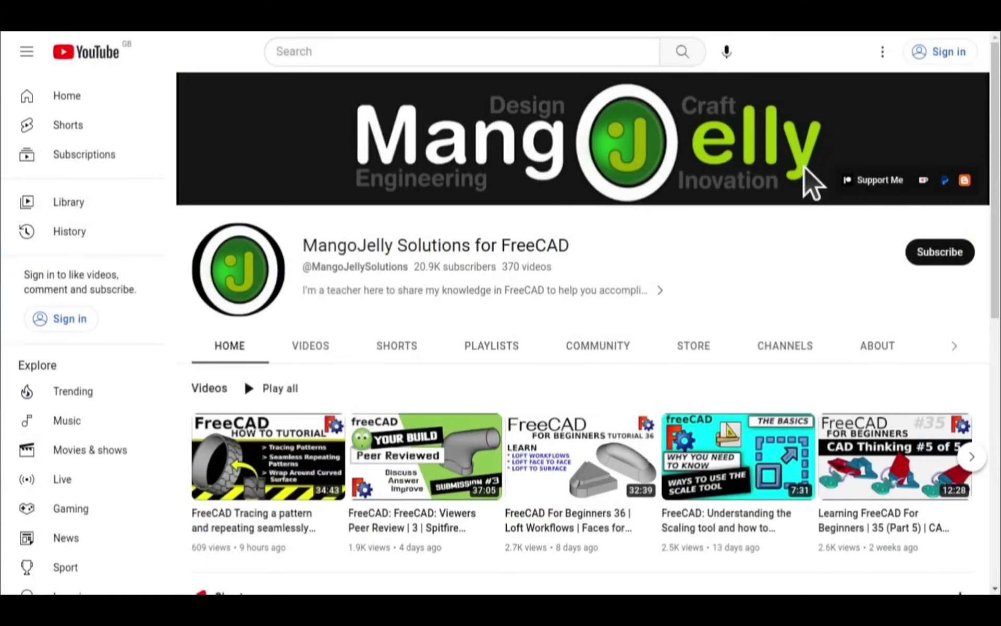
- Open the channel's About page and highlight the three donation links in its description
{"action": "left_click", "coordinate": [876, 351]}
{"action": "scroll", "coordinate": [213, 459], "scroll_direction": "down", "scroll_amount": 3}
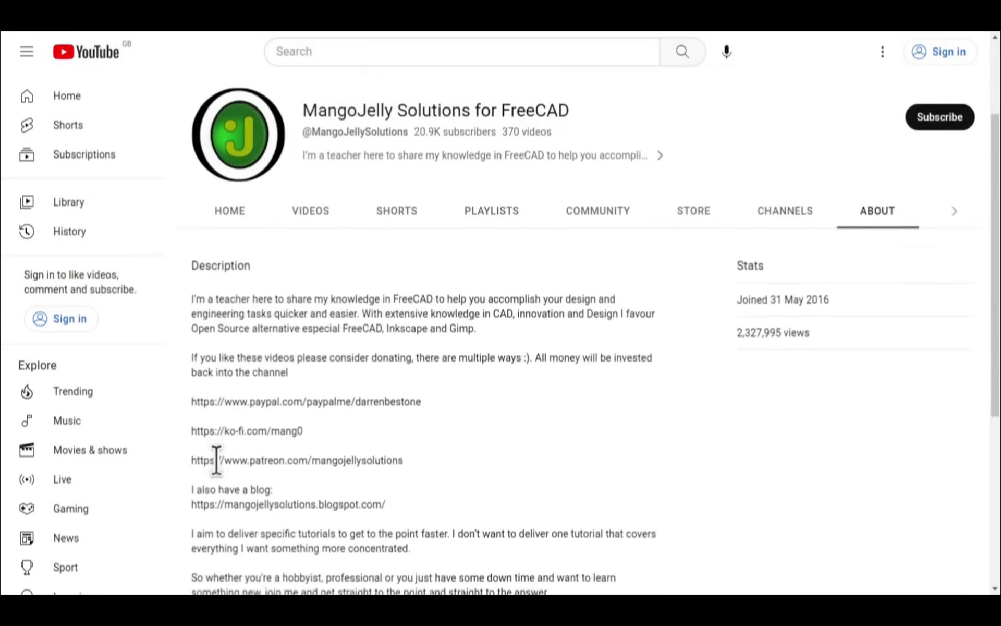
{"action": "left_click_drag", "start_coordinate": [404, 420], "coordinate": [192, 358]}
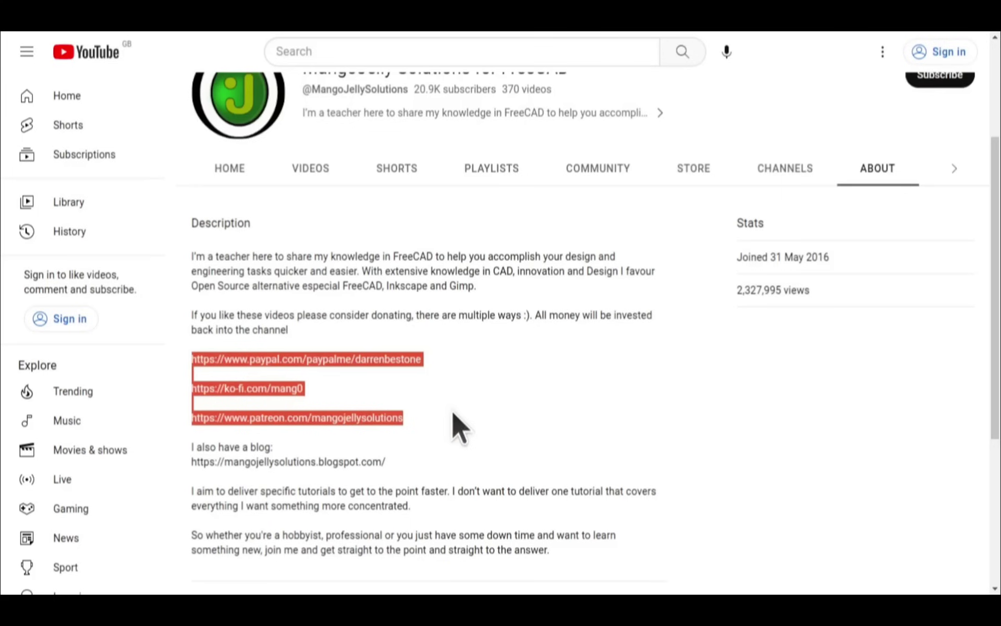